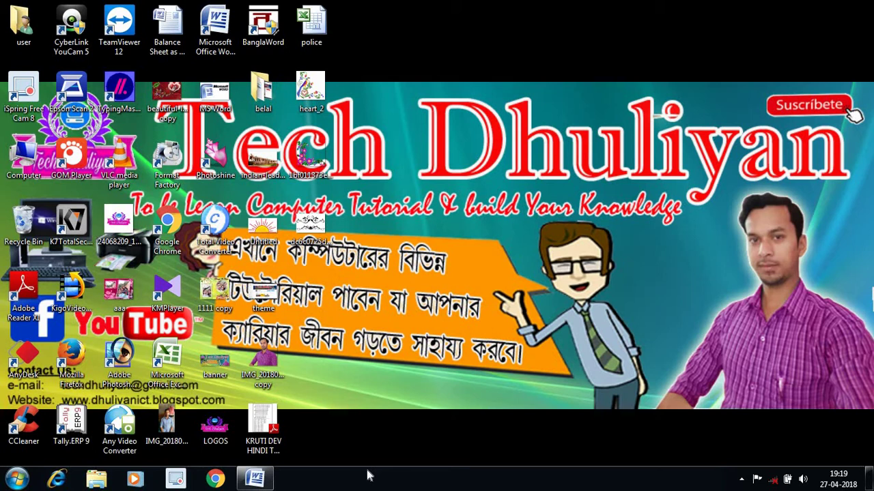
Step: Insert an empty table of 7 columns and 8 rows into the blank document
{"action": "mouse_move", "coordinate": [264, 483]}
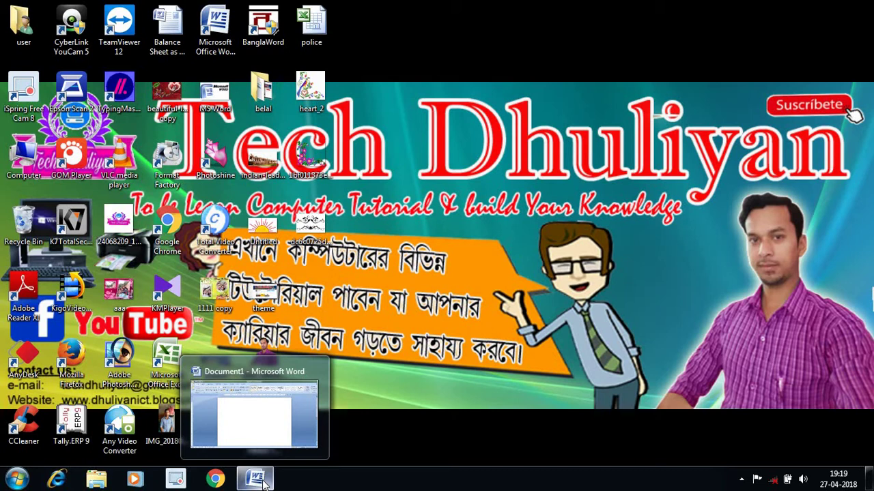
{"action": "left_click", "coordinate": [259, 482]}
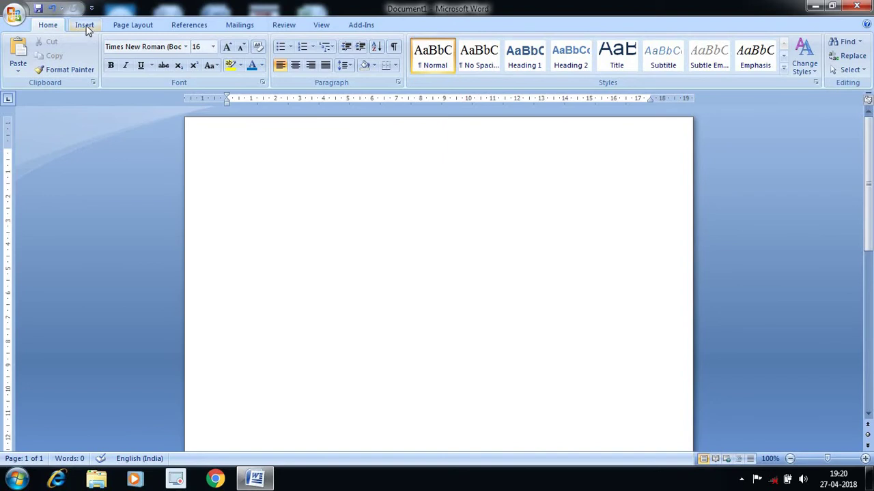
{"action": "left_click", "coordinate": [86, 25]}
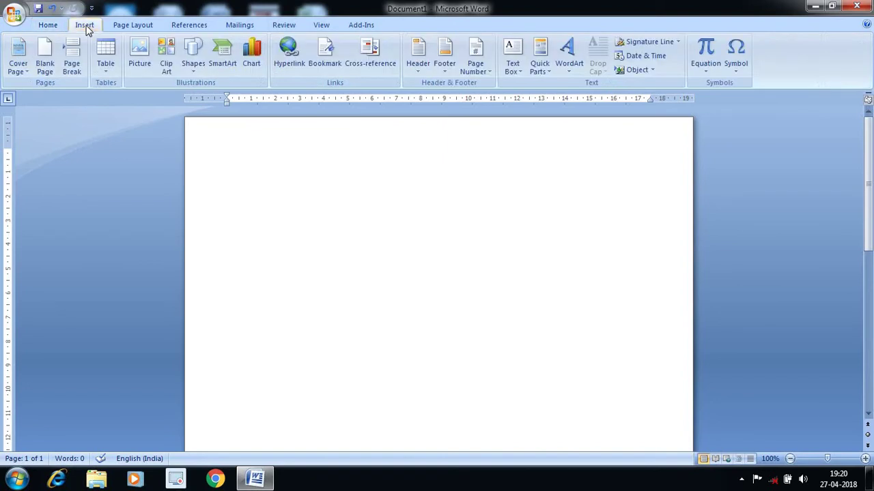
{"action": "left_click", "coordinate": [106, 69]}
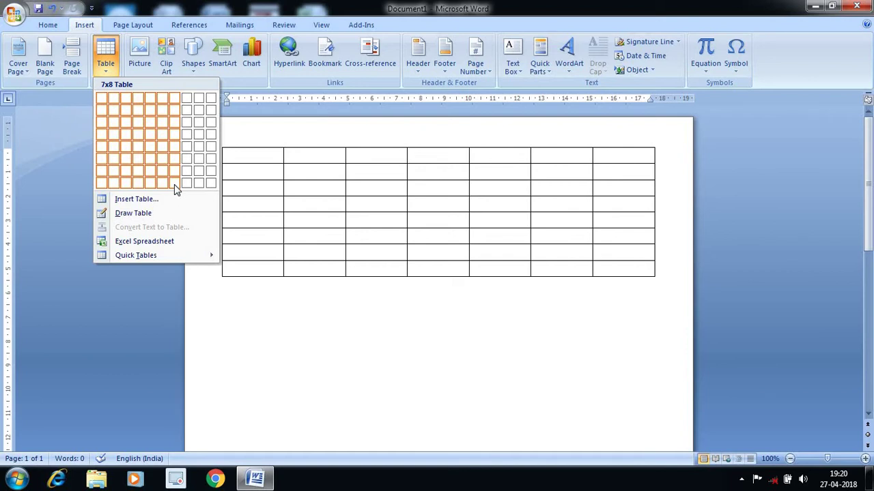
{"action": "left_click", "coordinate": [174, 185]}
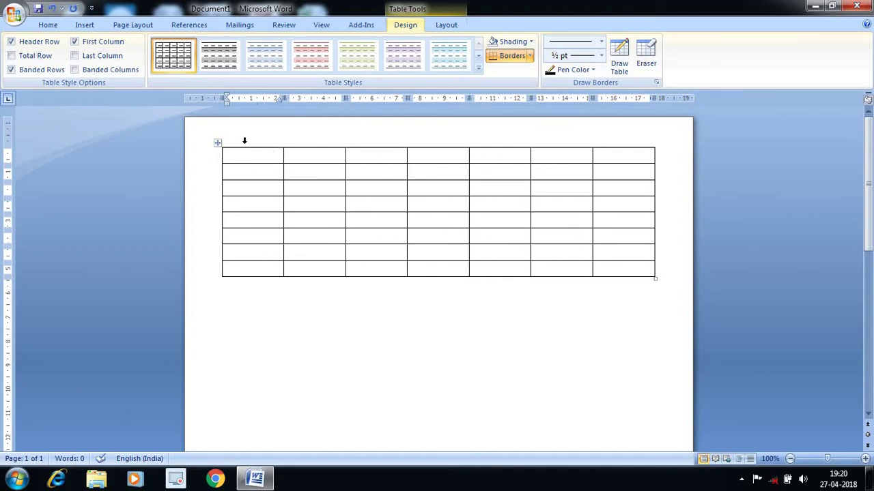
Step: Merge all seven cells of the table's first row into a single cell
{"action": "left_click", "coordinate": [244, 140]}
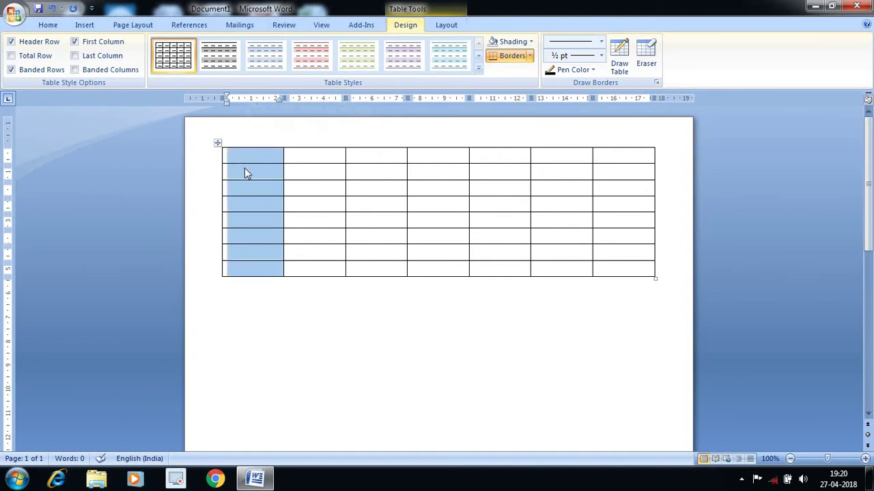
{"action": "left_click", "coordinate": [204, 161]}
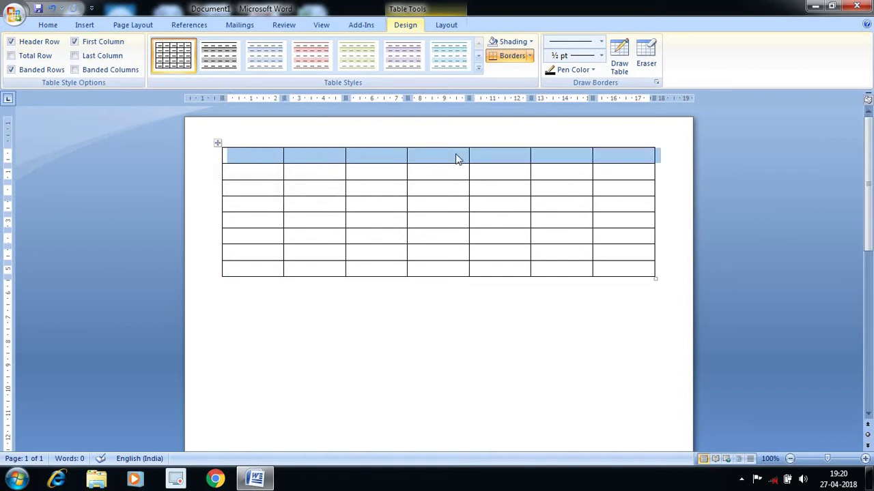
{"action": "left_click", "coordinate": [244, 172]}
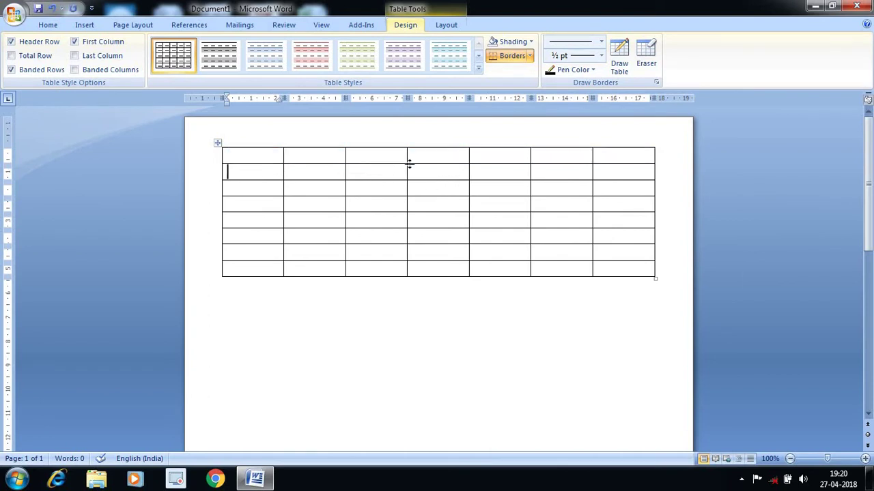
{"action": "left_click", "coordinate": [250, 156]}
{"action": "left_click_drag", "start_coordinate": [250, 156], "coordinate": [616, 152]}
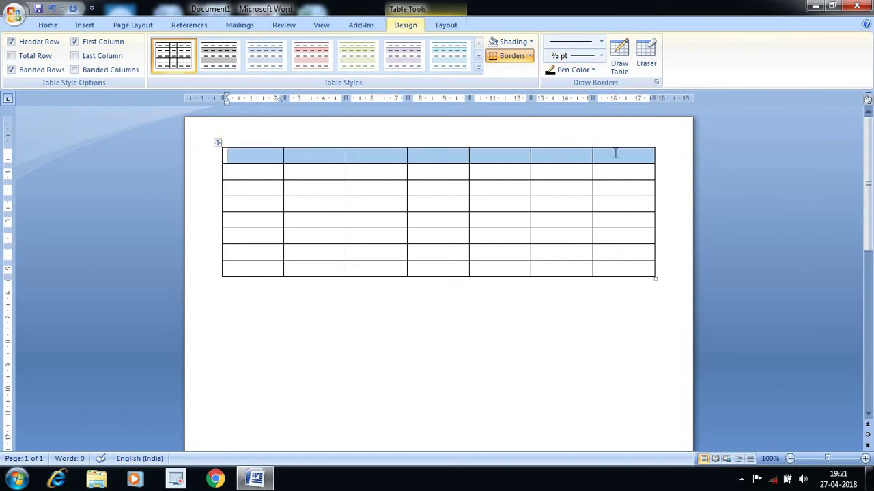
{"action": "left_click", "coordinate": [444, 26]}
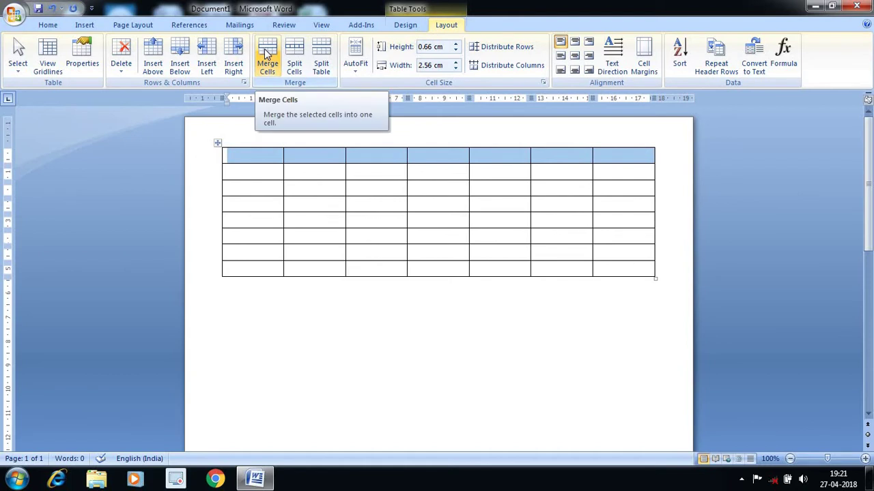
{"action": "left_click", "coordinate": [266, 54]}
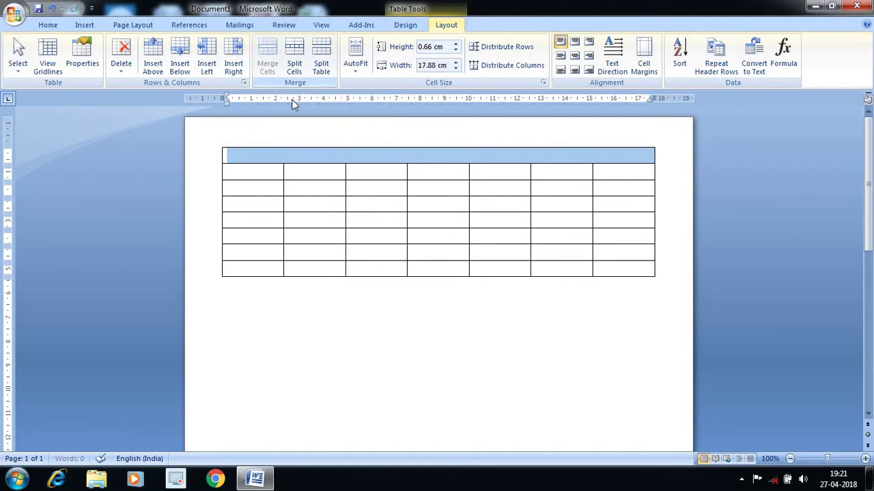
{"action": "left_click", "coordinate": [320, 154]}
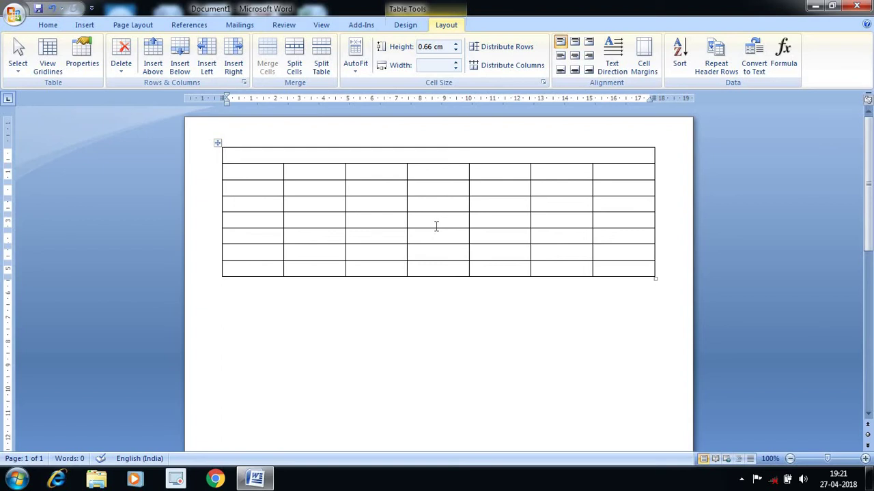
Step: Type 'Kanchantala J.D.J Institution', the institution's address line and '2018' as separate header lines
{"action": "type", "text": "Kancha"}
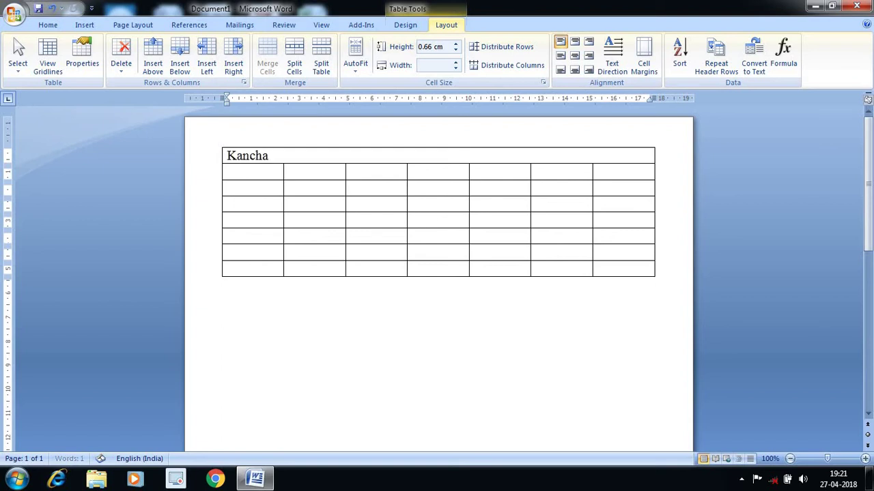
{"action": "type", "text": "ntala"}
{"action": "type", "text": " J."}
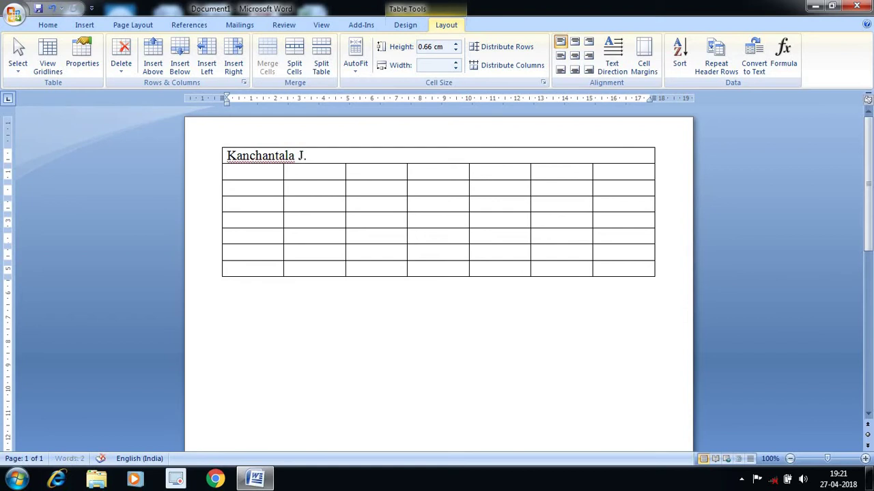
{"action": "type", "text": "D.J "}
{"action": "type", "text": "Insti"}
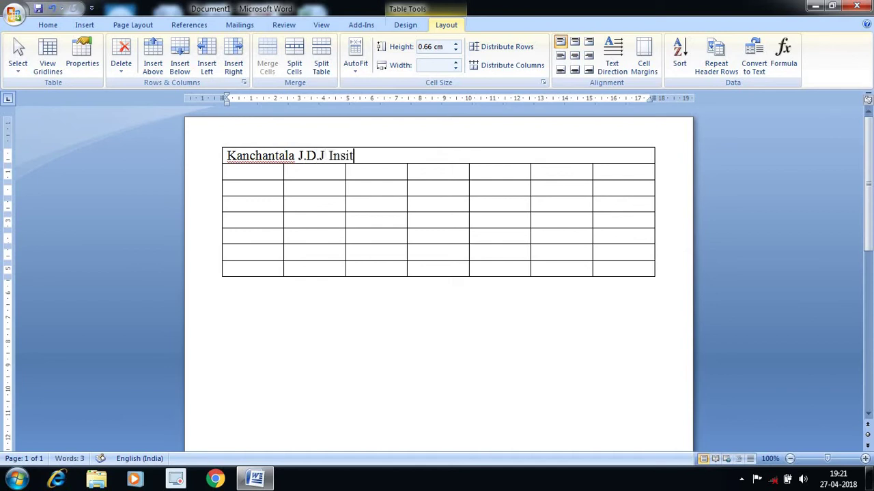
{"action": "key", "text": "BackSpace"}
{"action": "type", "text": "itution"}
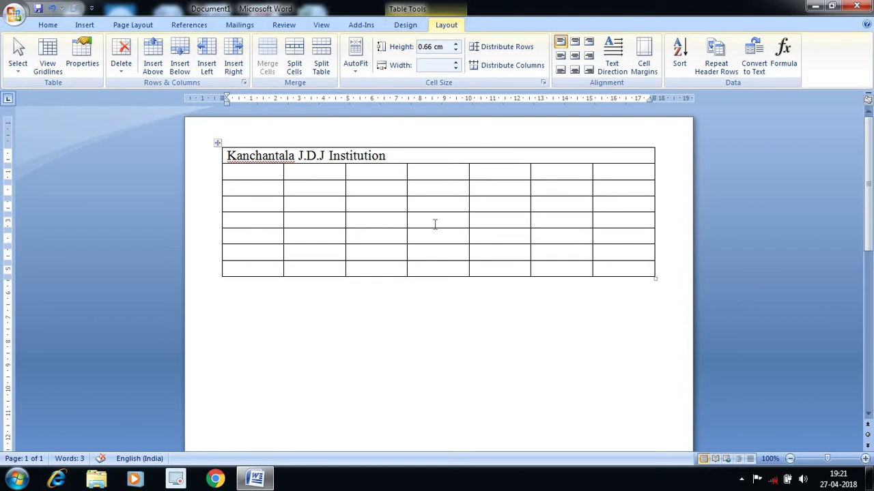
{"action": "type", "text": "1.3"}
{"action": "key", "text": "Return"}
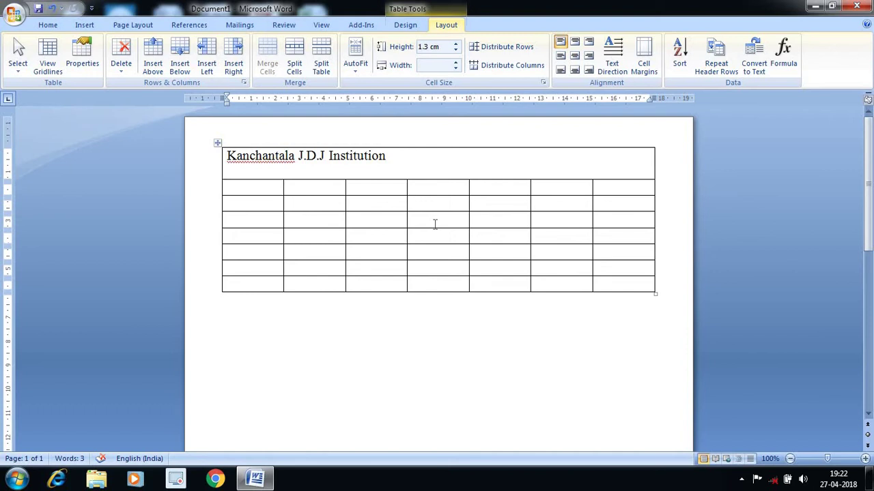
{"action": "type", "text": "Dhul"}
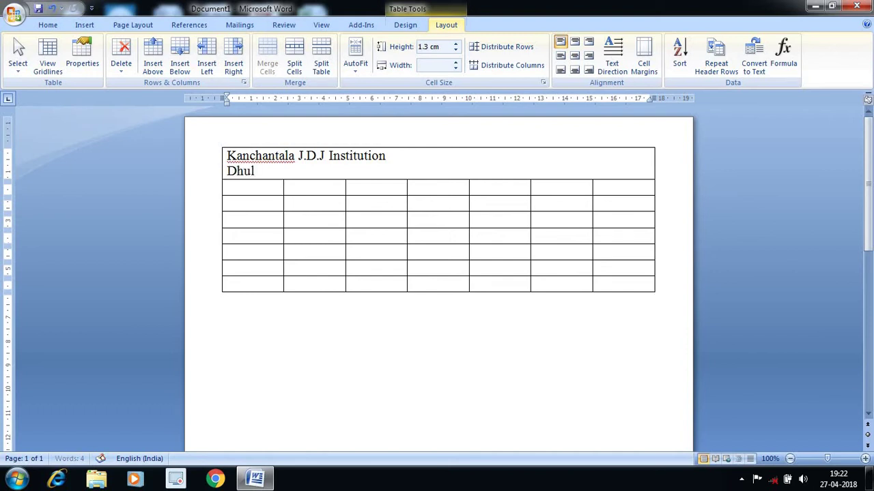
{"action": "type", "text": "iya"}
{"action": "type", "text": "n, Mur"}
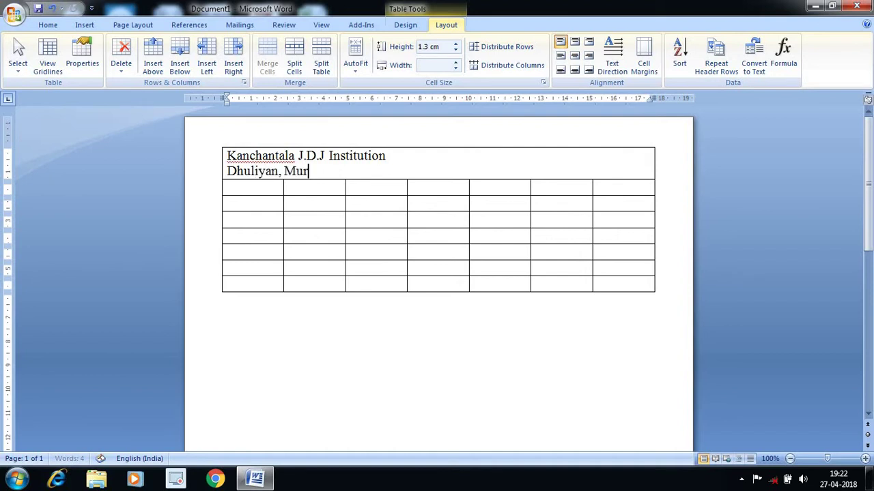
{"action": "type", "text": "shidabad,"}
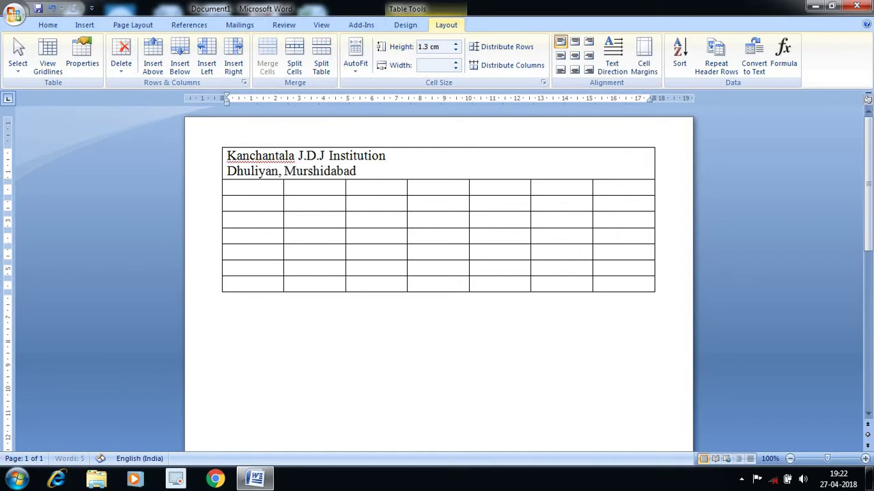
{"action": "type", "text": " 7422"}
{"action": "type", "text": "02 ("}
{"action": "type", "text": "W"}
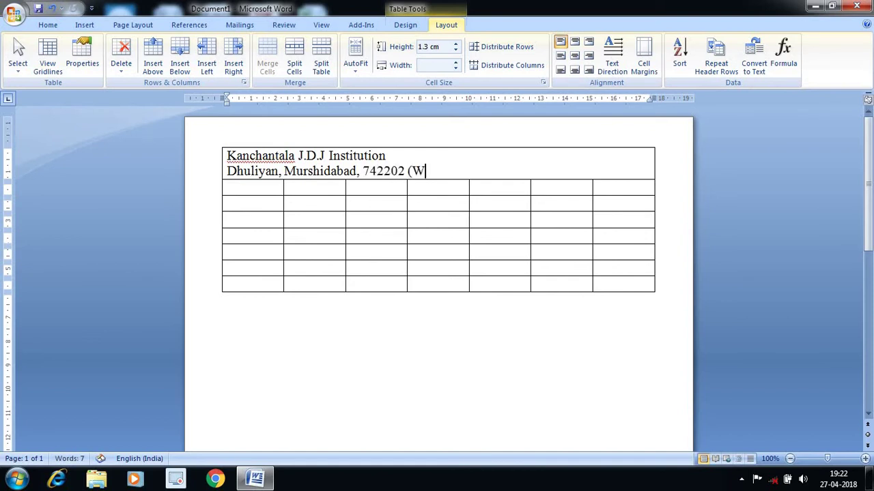
{"action": "type", "text": ".B"}
{"action": "type", "text": ")"}
{"action": "key", "text": "Return"}
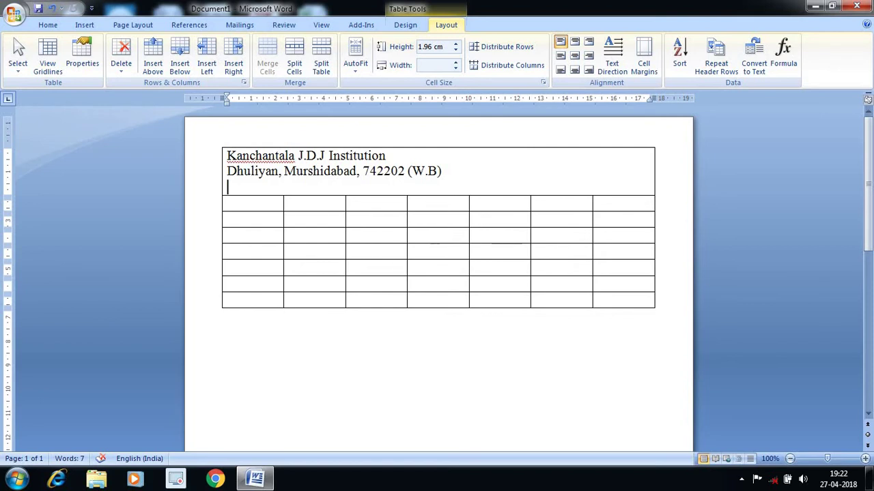
{"action": "type", "text": "2"}
{"action": "type", "text": "018"}
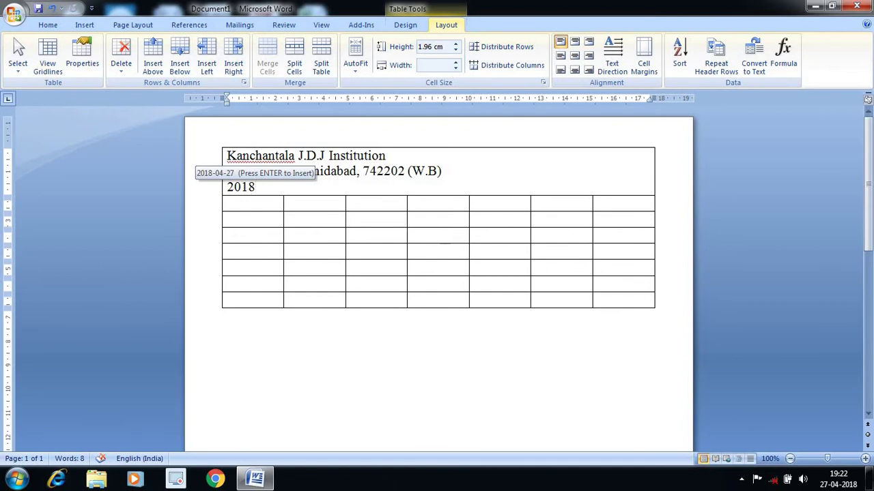
{"action": "key", "text": "Return"}
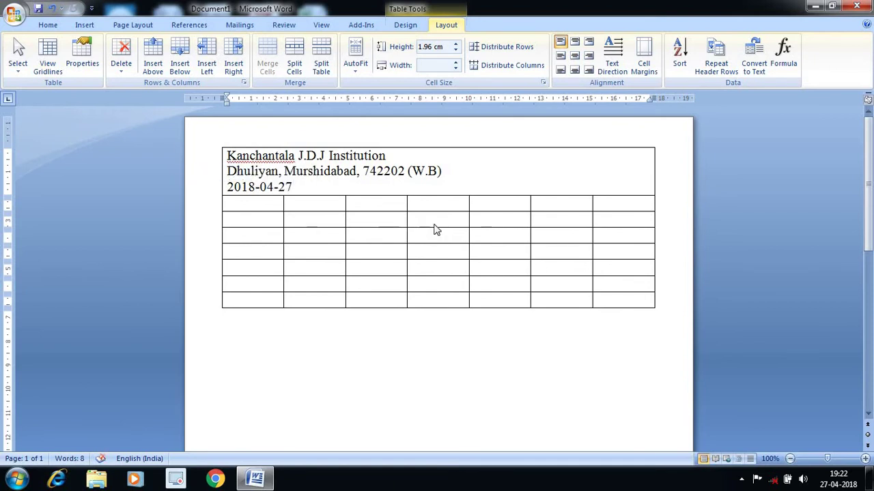
{"action": "key", "text": "BackSpace"}
{"action": "key", "text": "BackSpace"}
{"action": "key", "text": "BackSpace"}
{"action": "key", "text": "BackSpace"}
{"action": "key", "text": "BackSpace"}
{"action": "key", "text": "BackSpace"}
{"action": "key", "text": "Return"}
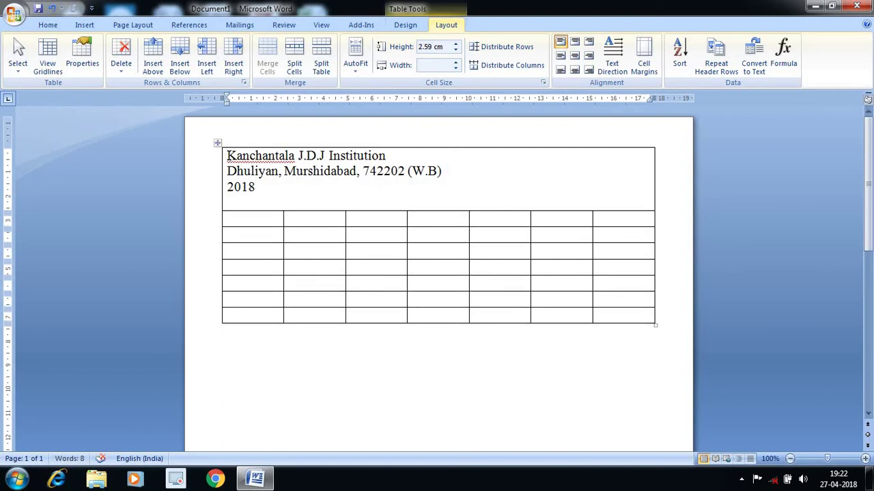
Step: Centre the three header lines in the merged cell
{"action": "left_click_drag", "start_coordinate": [228, 156], "coordinate": [254, 189]}
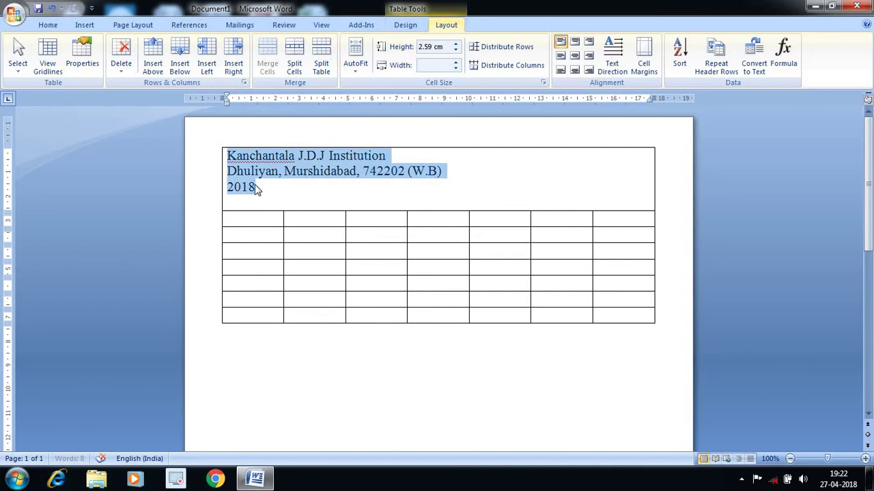
{"action": "left_click", "coordinate": [55, 28]}
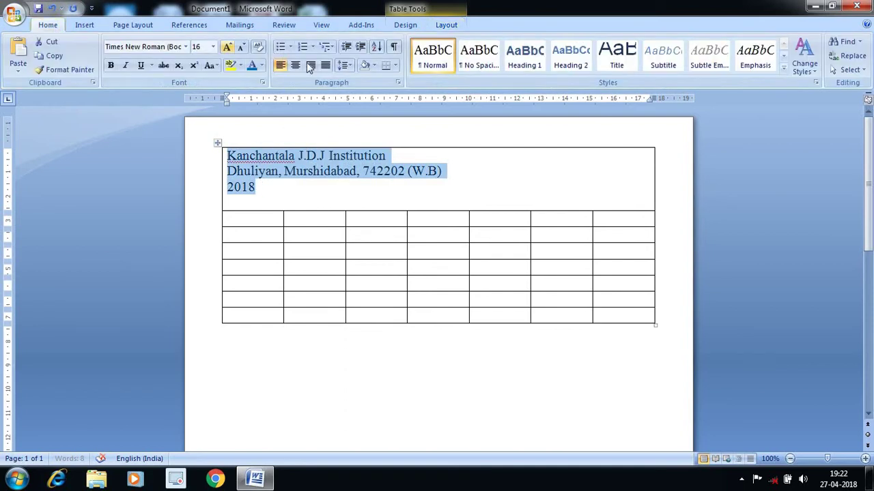
{"action": "left_click", "coordinate": [296, 64]}
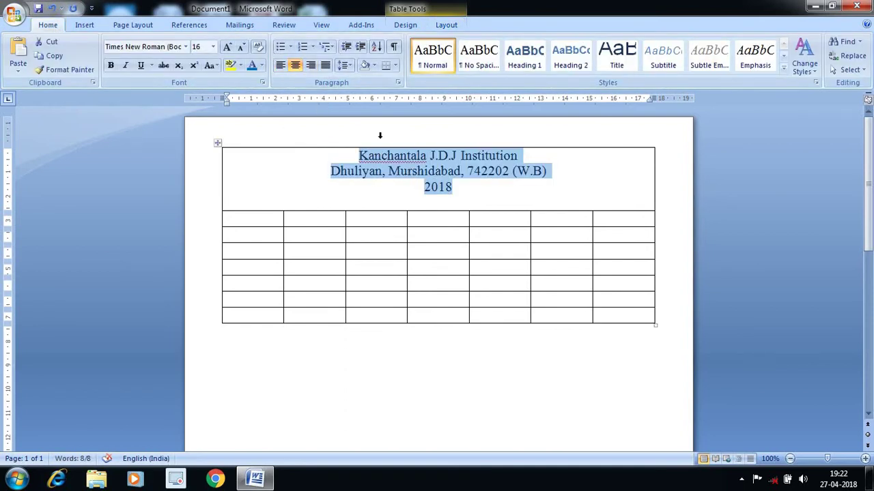
{"action": "left_click", "coordinate": [390, 171]}
Step: Make the institution title bold at 40 pt
{"action": "left_click_drag", "start_coordinate": [355, 155], "coordinate": [518, 155]}
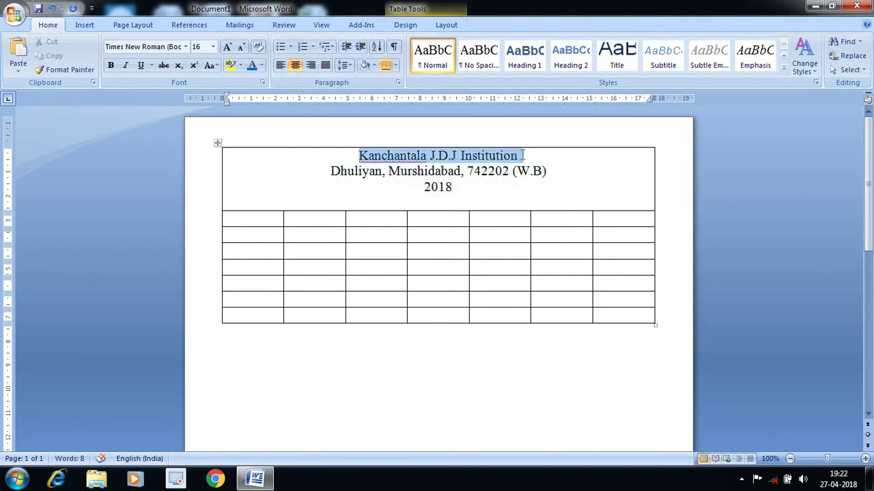
{"action": "left_click", "coordinate": [227, 48]}
{"action": "left_click", "coordinate": [227, 48]}
{"action": "left_click", "coordinate": [228, 48]}
{"action": "left_click", "coordinate": [227, 47]}
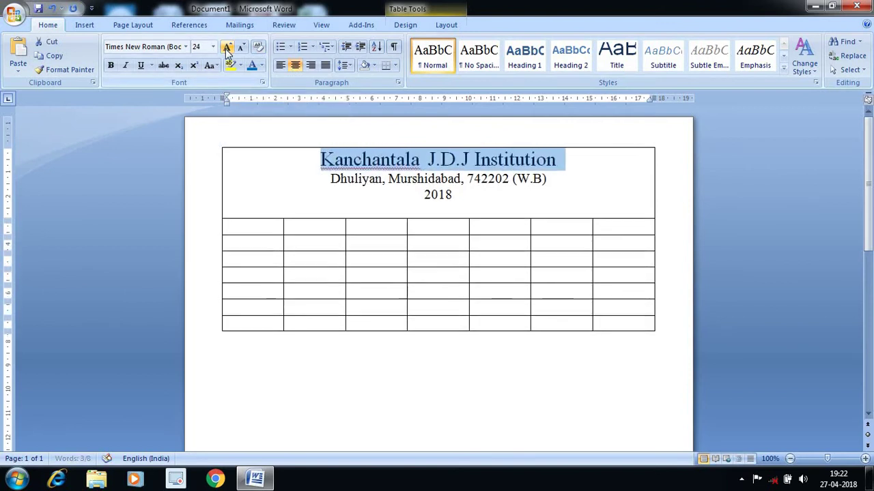
{"action": "left_click", "coordinate": [228, 48]}
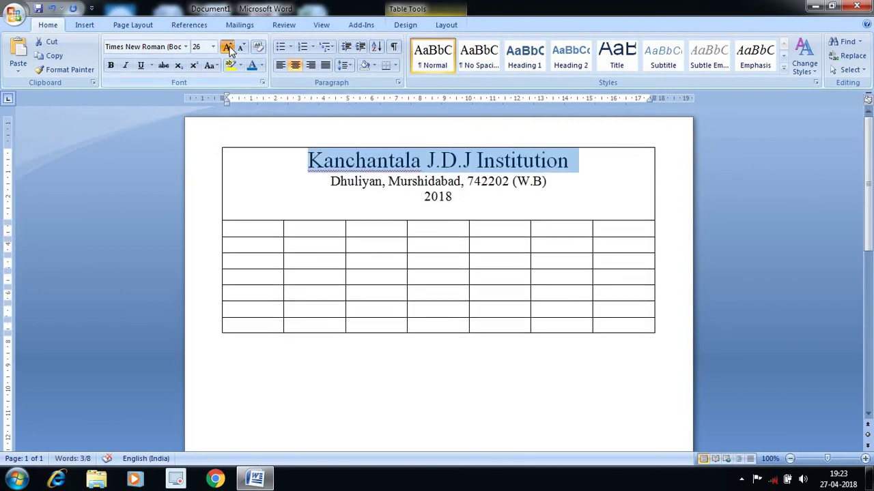
{"action": "left_click", "coordinate": [228, 47]}
{"action": "left_click", "coordinate": [229, 49]}
{"action": "left_click", "coordinate": [228, 48]}
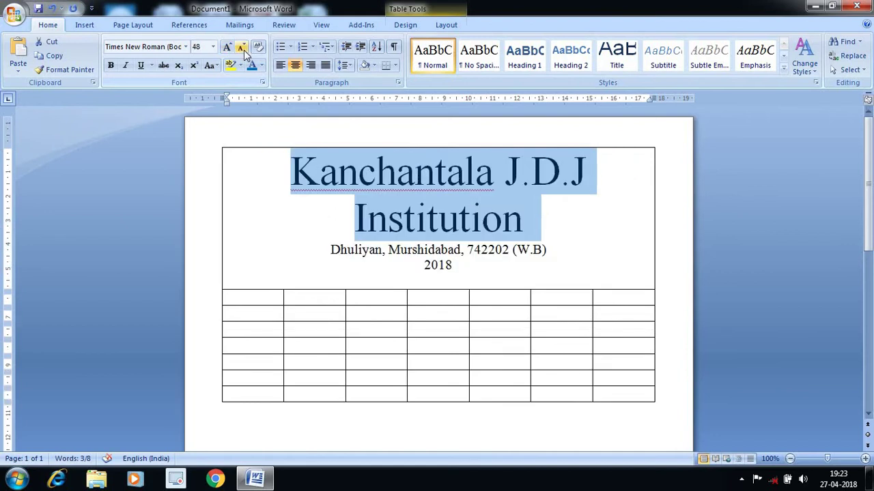
{"action": "left_click", "coordinate": [244, 49]}
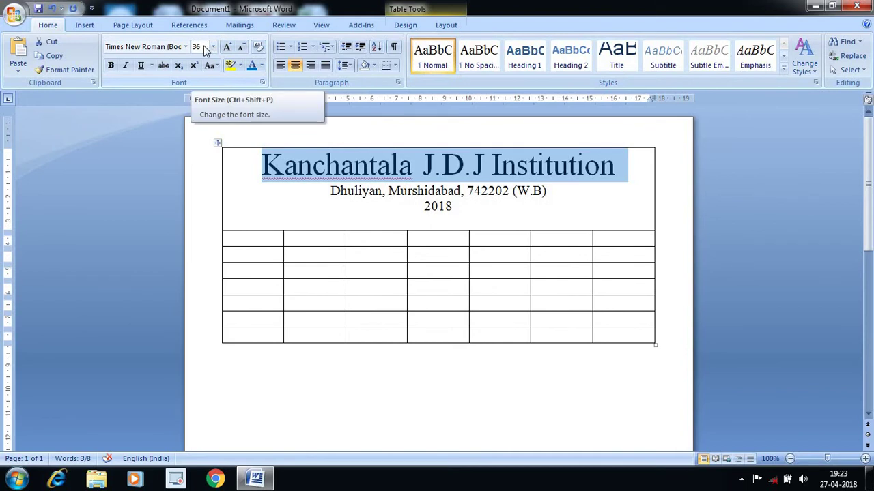
{"action": "left_click", "coordinate": [205, 47]}
{"action": "type", "text": "40"}
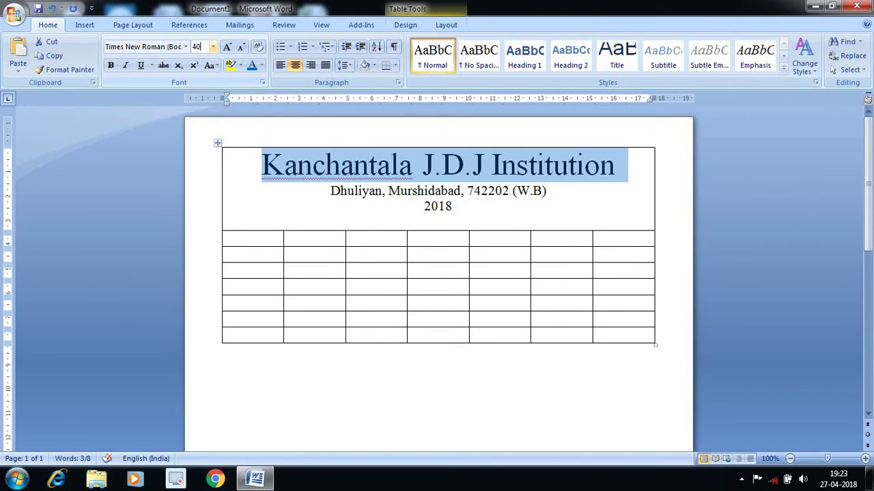
{"action": "key", "text": "Return"}
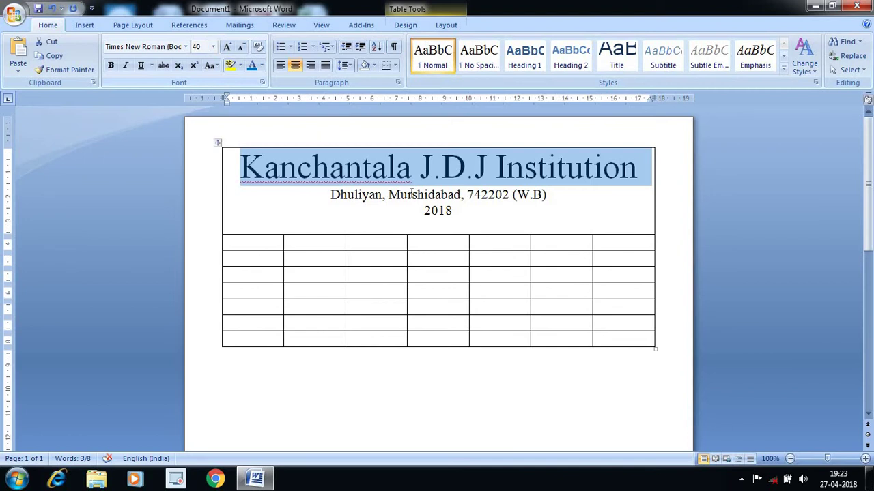
{"action": "left_click", "coordinate": [111, 65]}
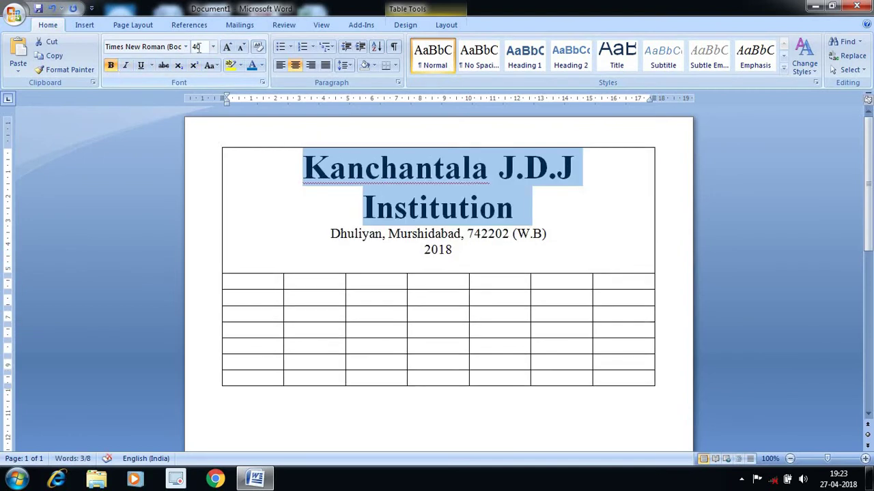
{"action": "left_click", "coordinate": [624, 265]}
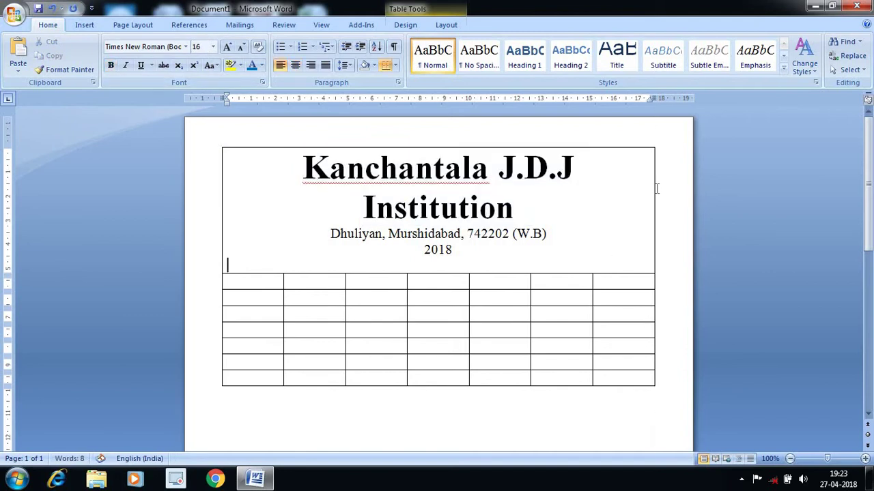
Step: Widen the table so the title fits on one line, and add Kanchantala to the dictionary
{"action": "left_click_drag", "start_coordinate": [654, 186], "coordinate": [661, 186]}
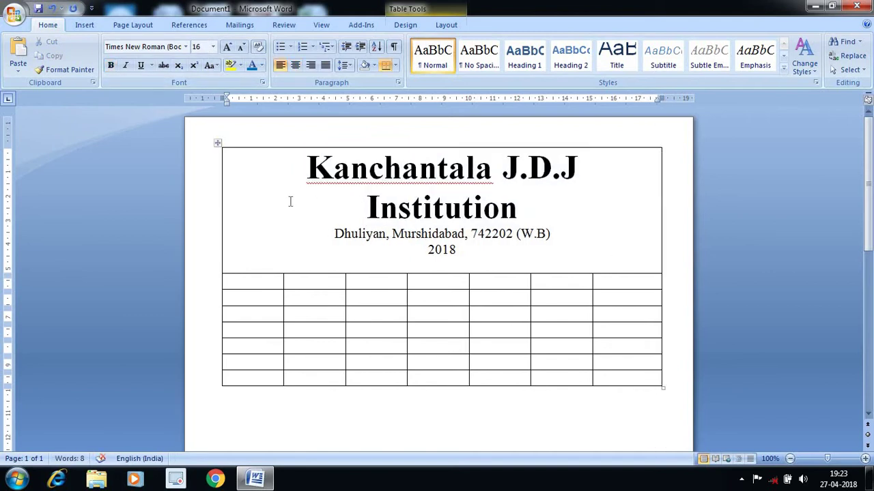
{"action": "left_click_drag", "start_coordinate": [220, 186], "coordinate": [208, 181]}
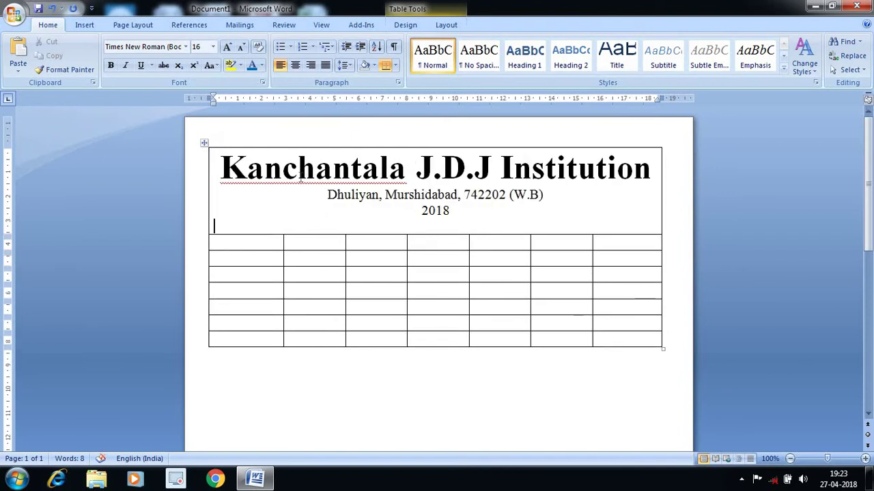
{"action": "left_click", "coordinate": [299, 168]}
{"action": "right_click", "coordinate": [386, 184]}
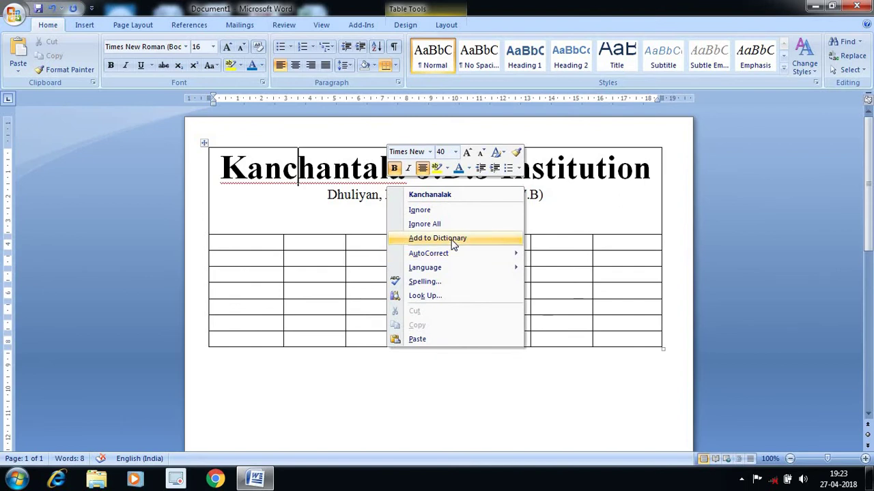
{"action": "left_click", "coordinate": [437, 239]}
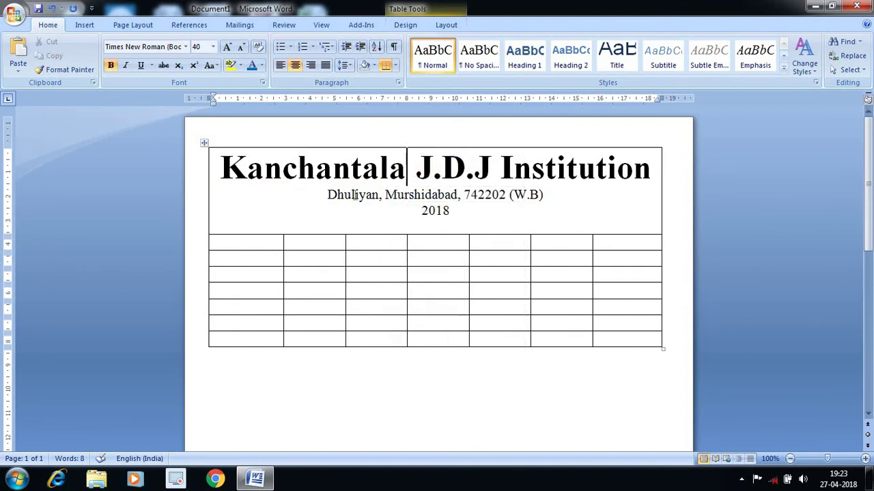
Step: Make 2018 bold, right-aligned and 26 pt
{"action": "left_click_drag", "start_coordinate": [355, 195], "coordinate": [543, 194]}
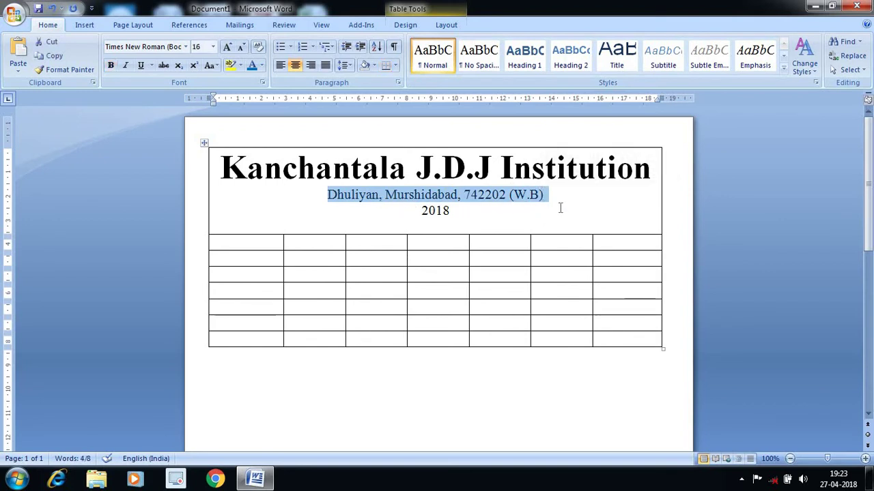
{"action": "left_click_drag", "start_coordinate": [423, 211], "coordinate": [453, 214]}
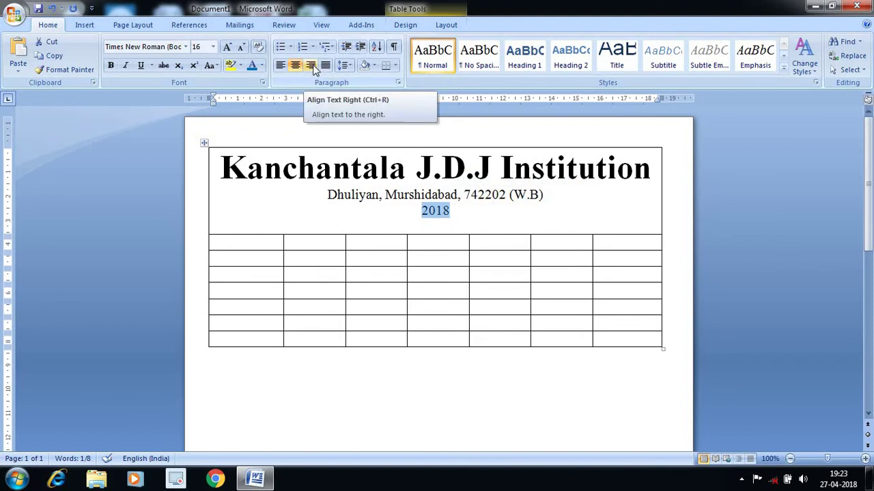
{"action": "left_click", "coordinate": [312, 66]}
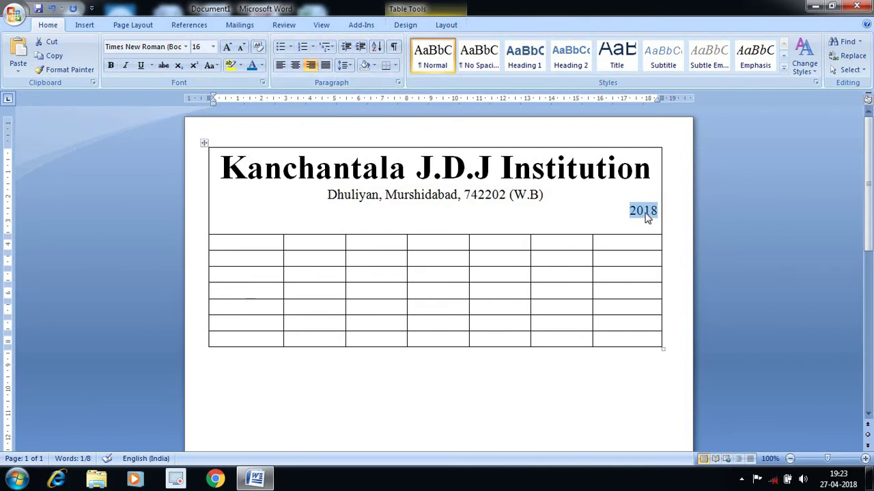
{"action": "left_click", "coordinate": [110, 65]}
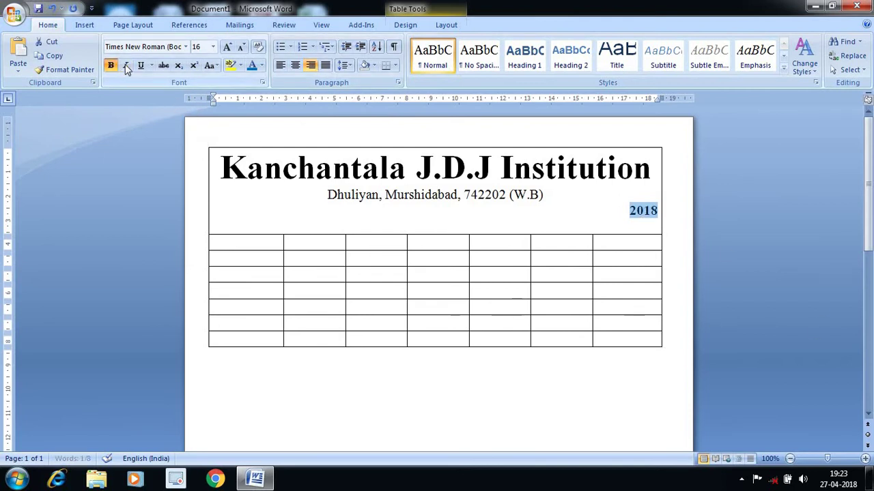
{"action": "left_click", "coordinate": [228, 47]}
{"action": "left_click", "coordinate": [228, 47]}
{"action": "left_click", "coordinate": [228, 47]}
{"action": "left_click", "coordinate": [228, 48]}
{"action": "left_click", "coordinate": [228, 48]}
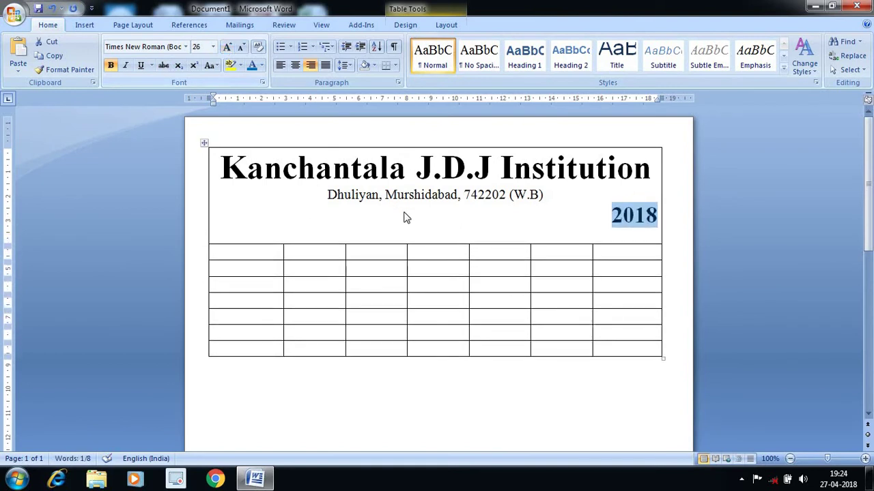
{"action": "left_click", "coordinate": [272, 218]}
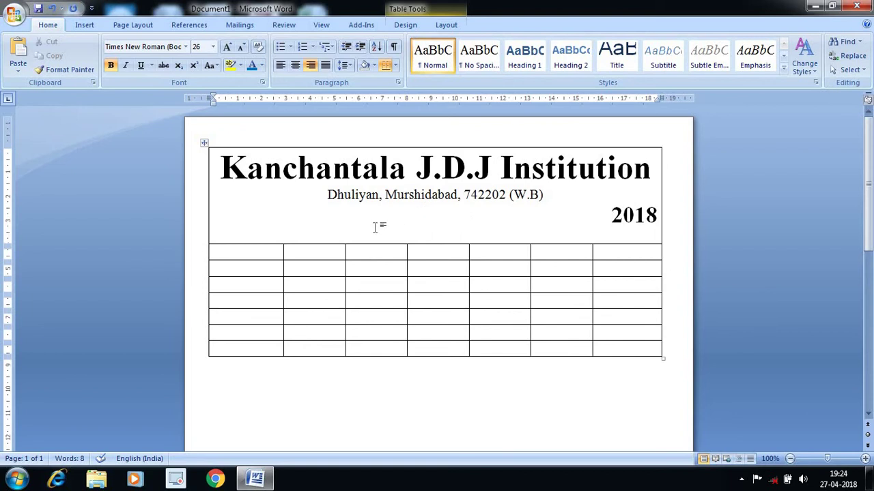
{"action": "left_click", "coordinate": [235, 233]}
Step: Add dotted fill-in lines 'Name of The Student....' and 'Class.... Sec.... Roll No..'
{"action": "type", "text": "Na"}
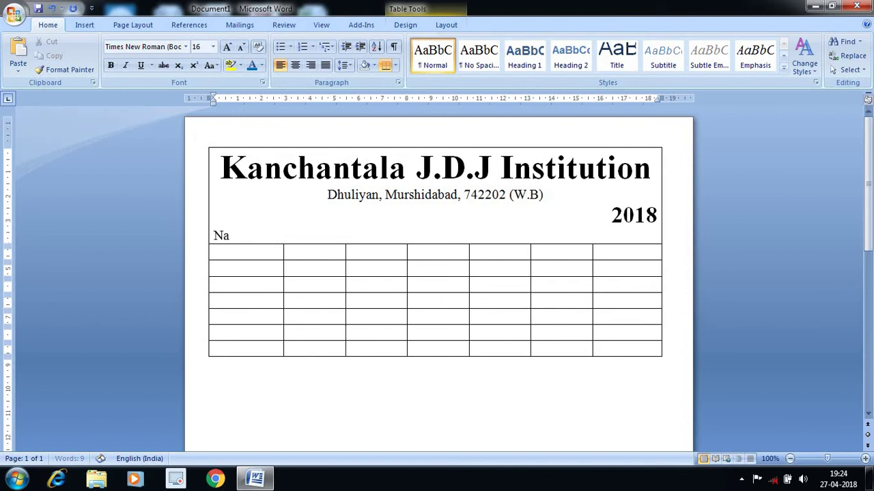
{"action": "type", "text": "me of The "}
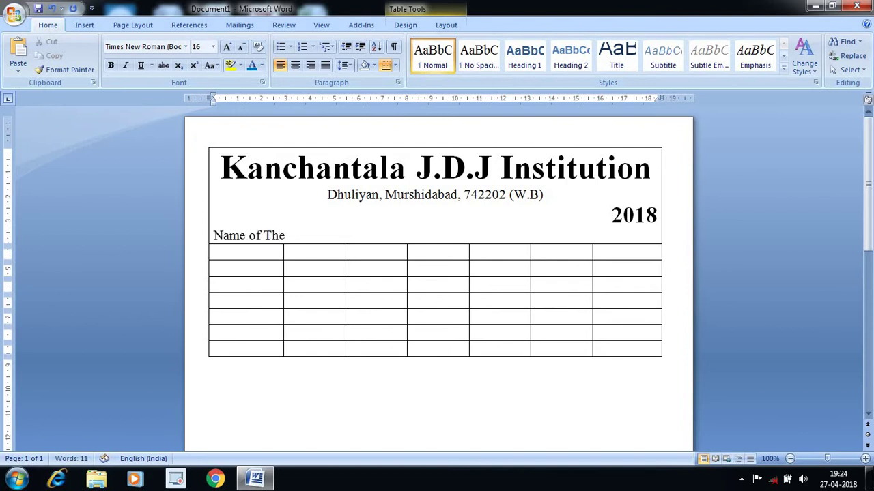
{"action": "type", "text": "Stude"}
{"action": "type", "text": "nt"}
{"action": "type", "text": "........."}
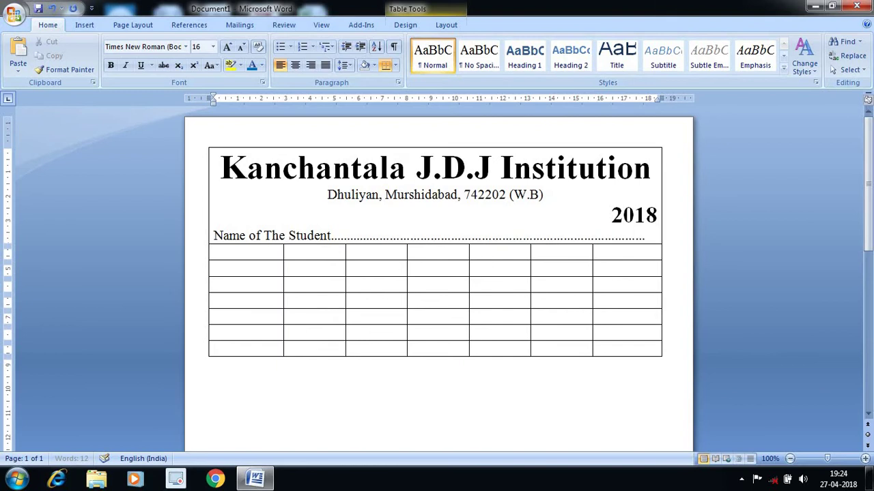
{"action": "type", "text": ".."}
{"action": "key", "text": "Return"}
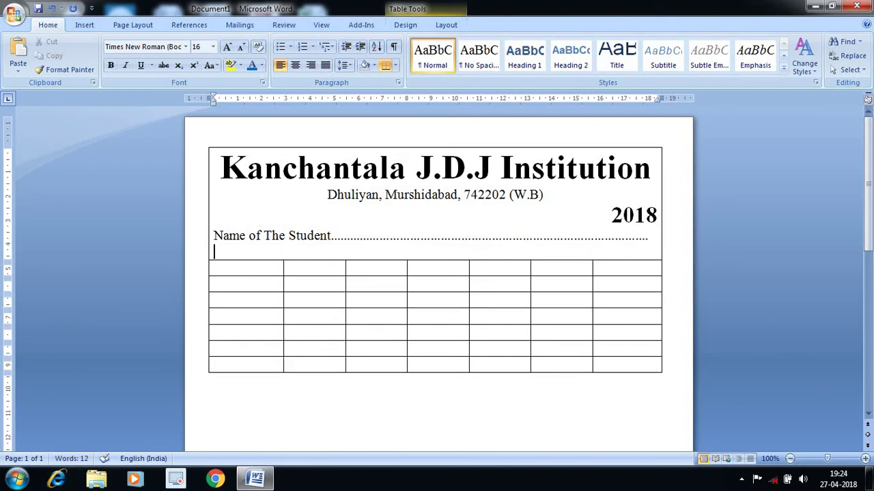
{"action": "type", "text": "C"}
{"action": "type", "text": "lass Na"}
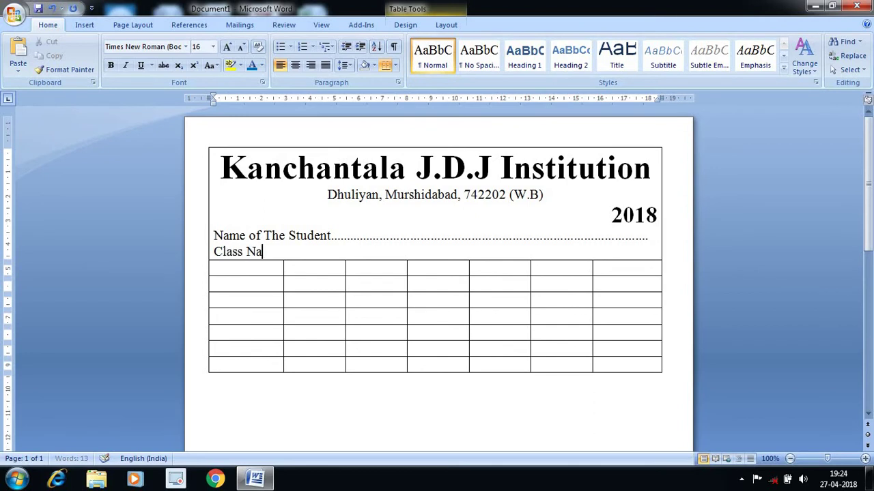
{"action": "type", "text": "me"}
{"action": "key", "text": "BackSpace"}
{"action": "key", "text": "BackSpace"}
{"action": "key", "text": "BackSpace"}
{"action": "key", "text": "BackSpace"}
{"action": "key", "text": "BackSpace"}
{"action": "type", "text": ".........  "}
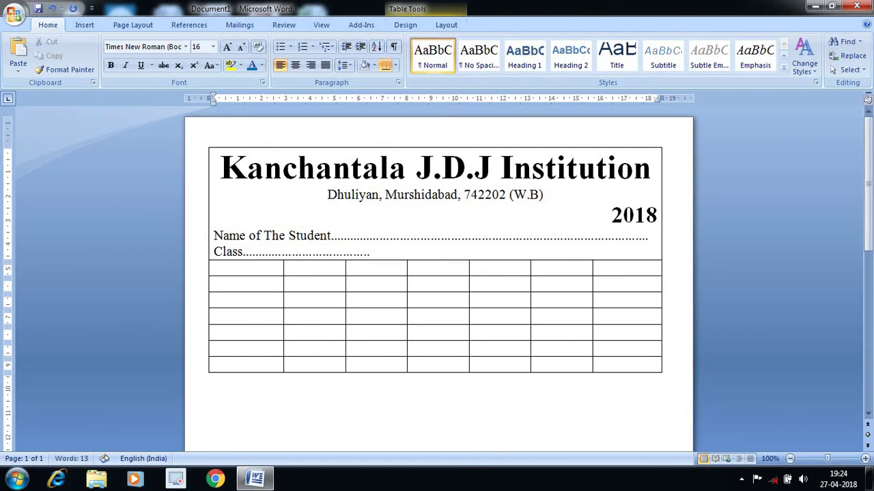
{"action": "type", "text": "Se"}
{"action": "type", "text": "c."}
{"action": "type", "text": "............................."}
{"action": "type", "text": "  Roll"}
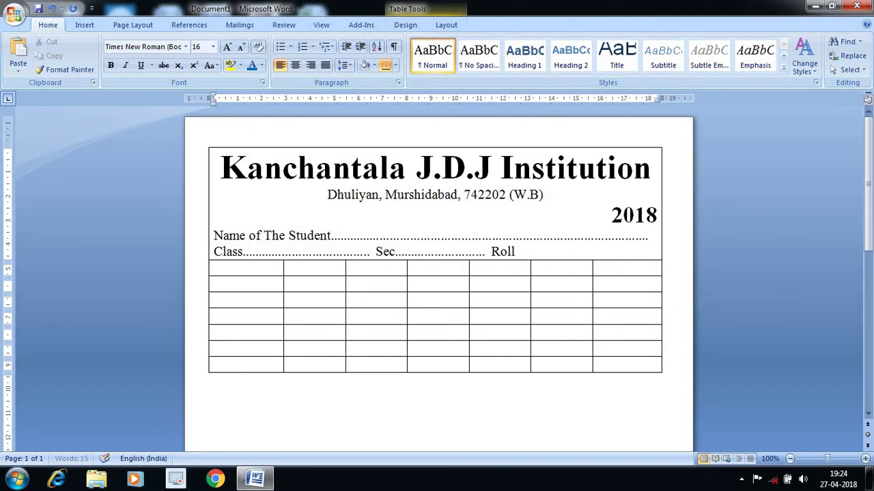
{"action": "type", "text": " No."}
{"action": "type", "text": "."}
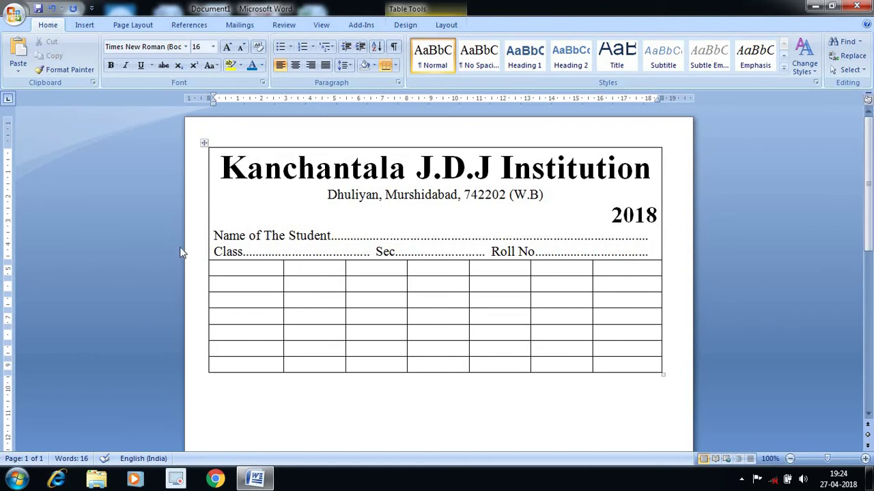
{"action": "key", "text": "Up"}
{"action": "key", "text": "Up"}
{"action": "key", "text": "Home"}
Step: Insert the Untitled sun picture and set it to float in front of the text
{"action": "left_click", "coordinate": [85, 26]}
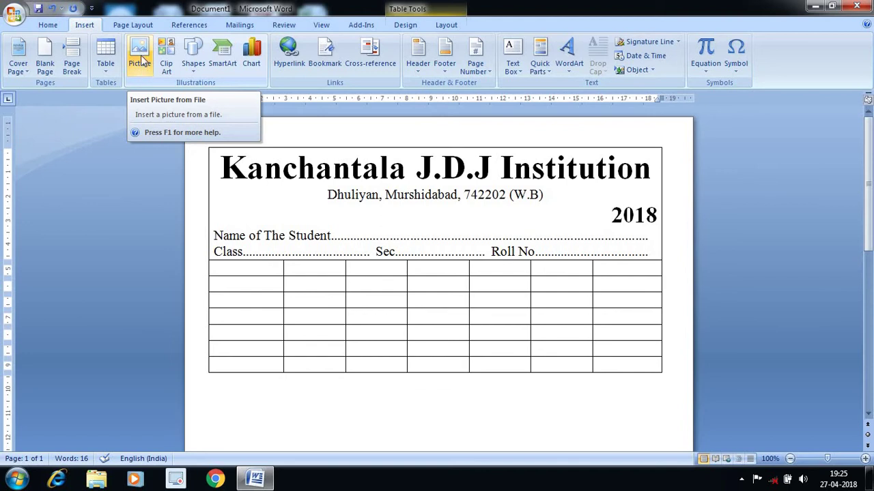
{"action": "left_click", "coordinate": [140, 58]}
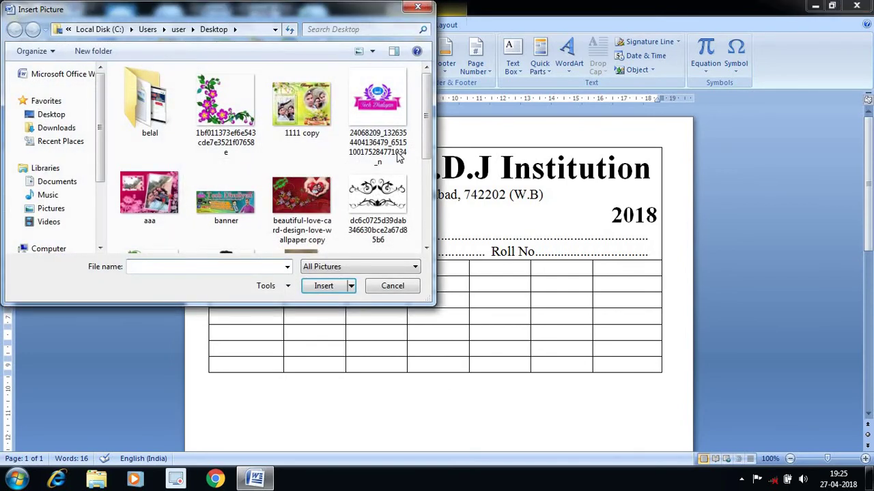
{"action": "left_click", "coordinate": [427, 250]}
{"action": "left_click", "coordinate": [427, 250]}
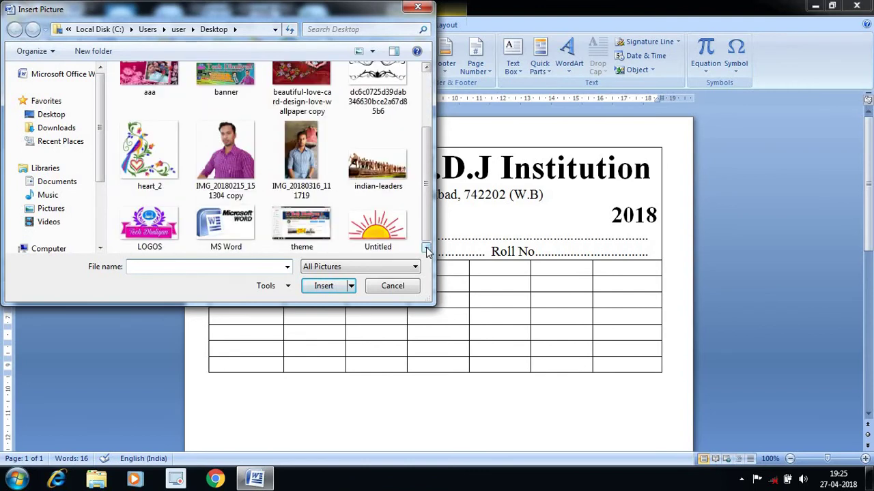
{"action": "left_click", "coordinate": [377, 224]}
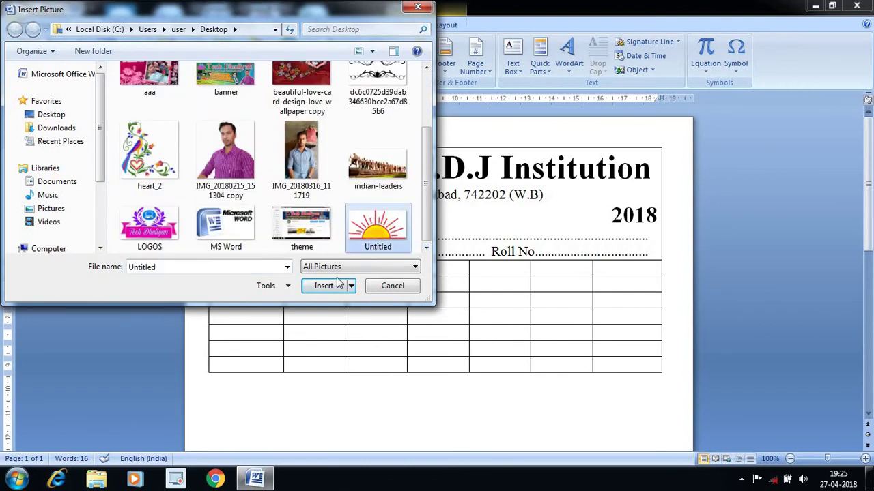
{"action": "left_click", "coordinate": [325, 288]}
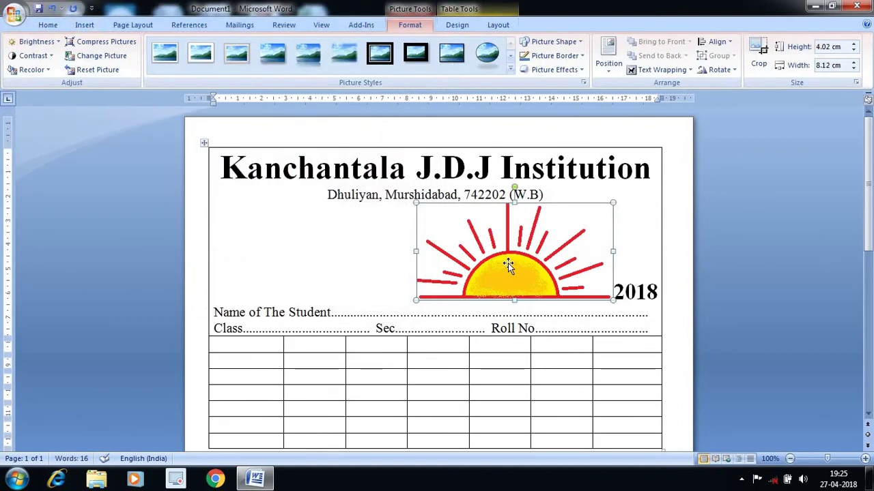
{"action": "left_click", "coordinate": [652, 69]}
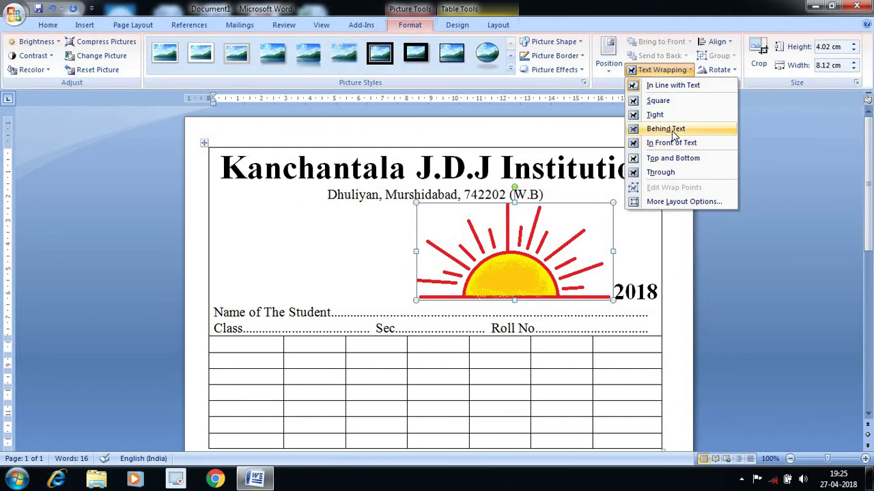
{"action": "left_click", "coordinate": [673, 143]}
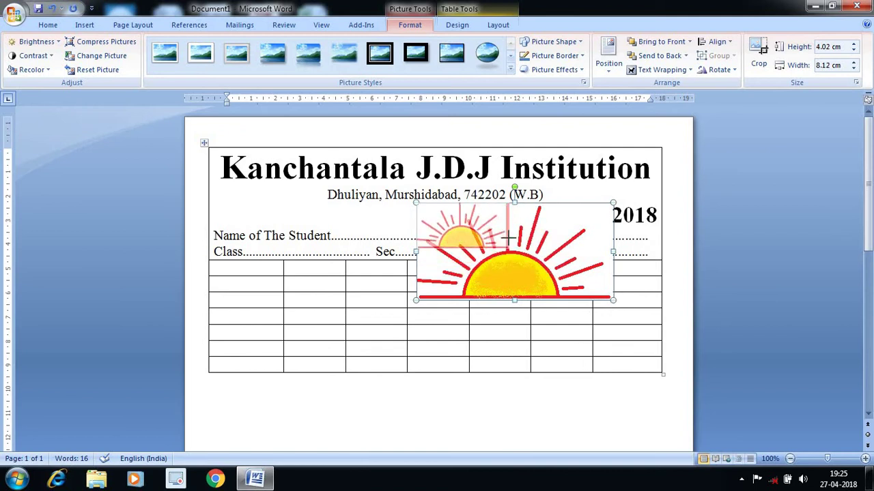
Step: Resize the sun logo beside the address line and add a blank line above 2018
{"action": "left_click_drag", "start_coordinate": [613, 301], "coordinate": [508, 249]}
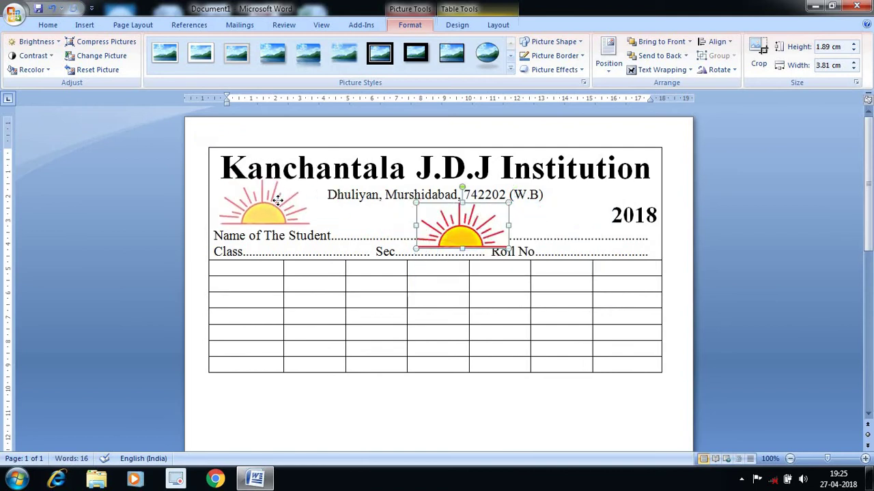
{"action": "left_click_drag", "start_coordinate": [293, 189], "coordinate": [273, 197]}
{"action": "mouse_move", "coordinate": [312, 226]}
{"action": "left_mouse_down"}
{"action": "mouse_move", "coordinate": [285, 212]}
{"action": "mouse_move", "coordinate": [293, 204]}
{"action": "left_mouse_up"}
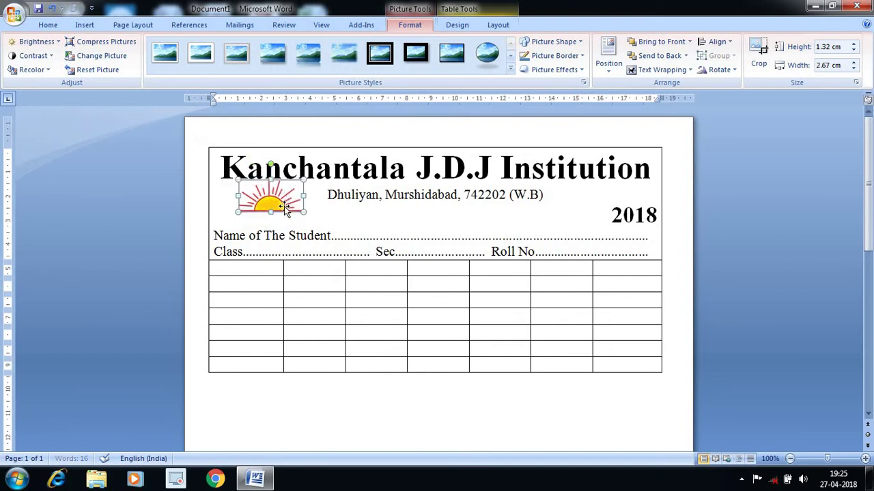
{"action": "left_click", "coordinate": [377, 224]}
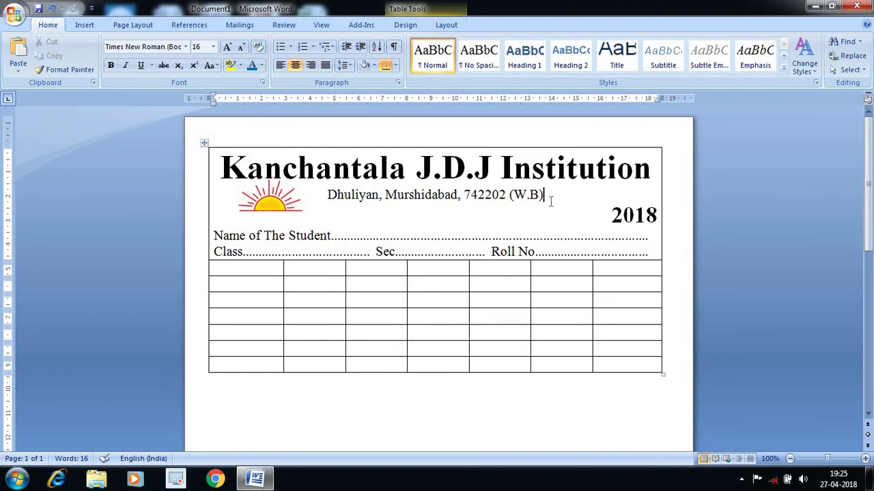
{"action": "key", "text": "Return"}
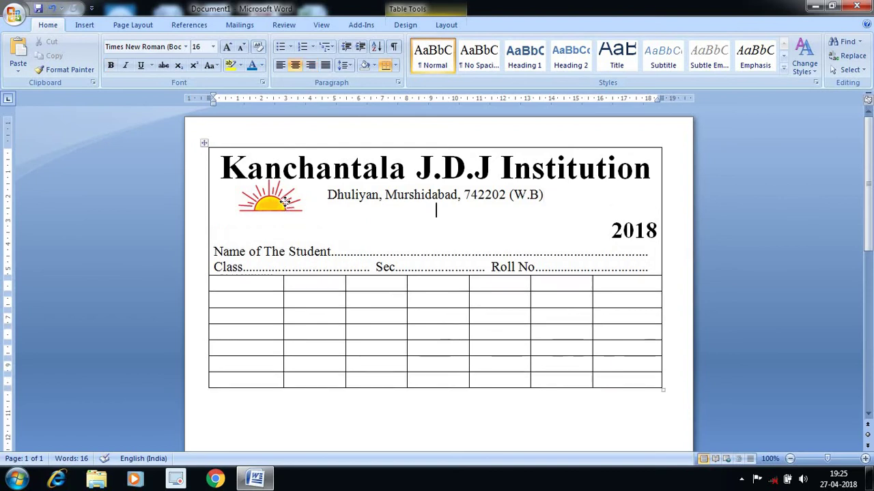
{"action": "left_click", "coordinate": [303, 210]}
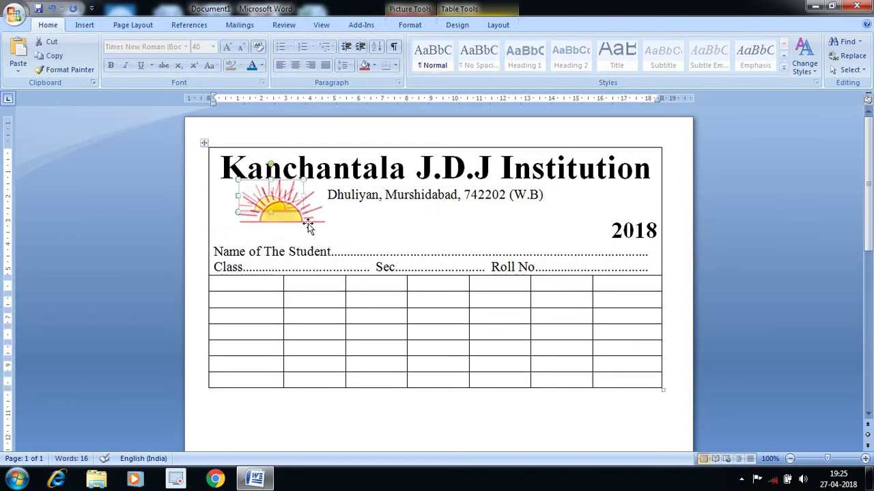
{"action": "mouse_move", "coordinate": [303, 213]}
{"action": "left_mouse_down"}
{"action": "mouse_move", "coordinate": [326, 223]}
{"action": "mouse_move", "coordinate": [272, 210]}
{"action": "left_mouse_up"}
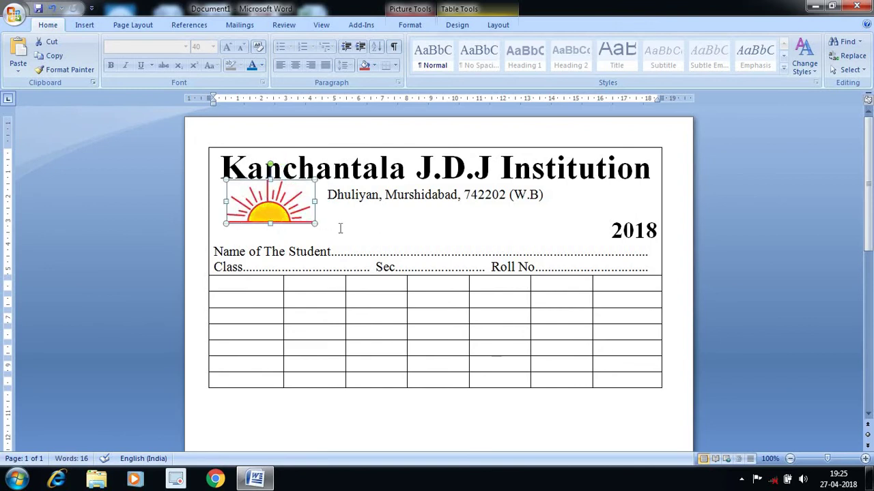
{"action": "left_click", "coordinate": [415, 222]}
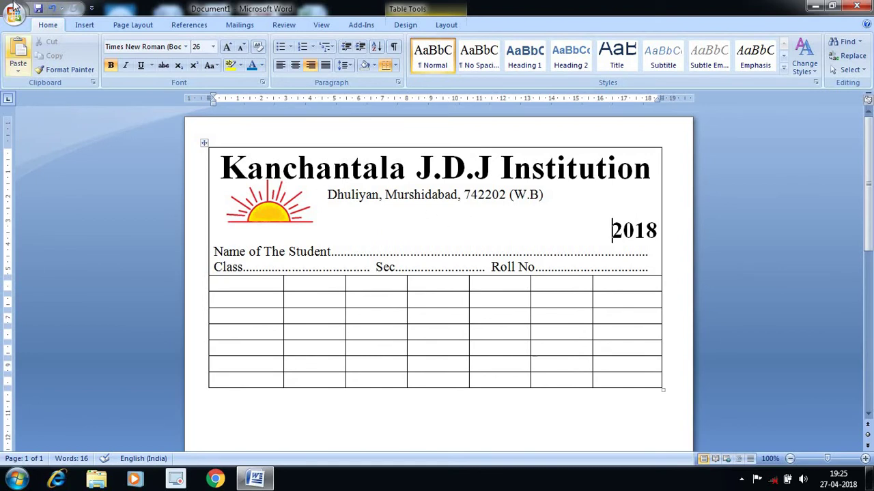
Step: Draw a banner shape under the address line
{"action": "left_click", "coordinate": [87, 26]}
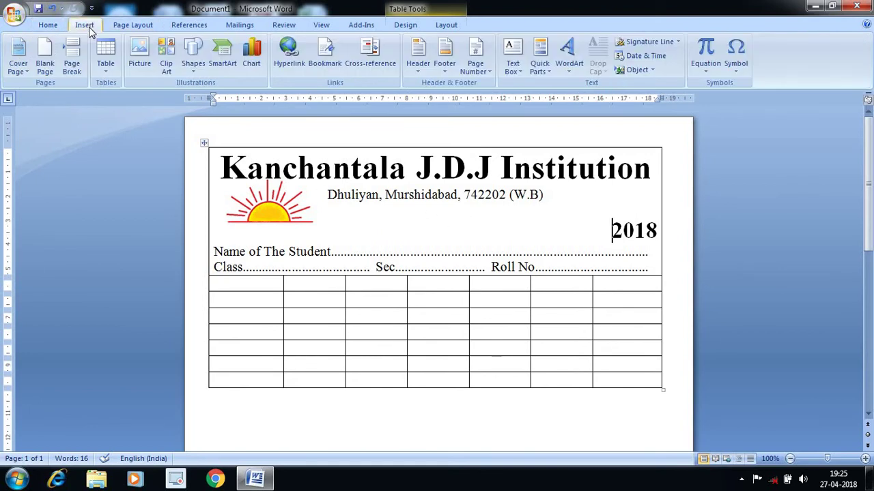
{"action": "left_click", "coordinate": [195, 65]}
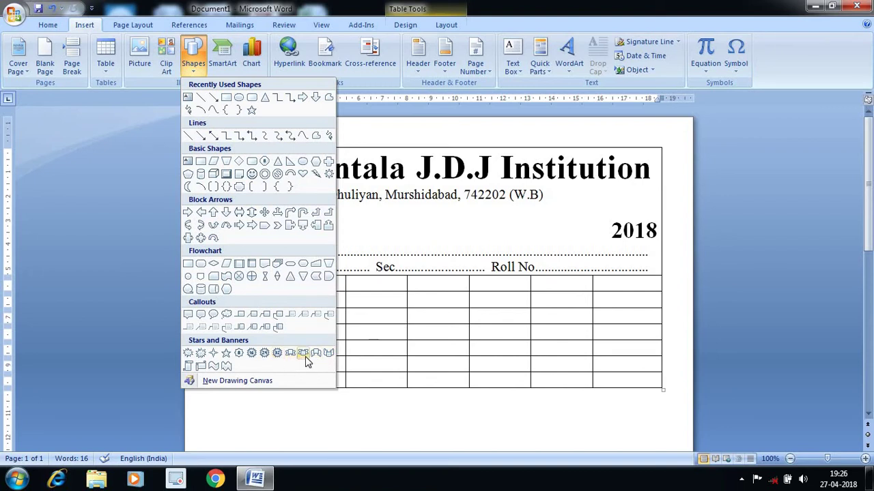
{"action": "left_click", "coordinate": [303, 354]}
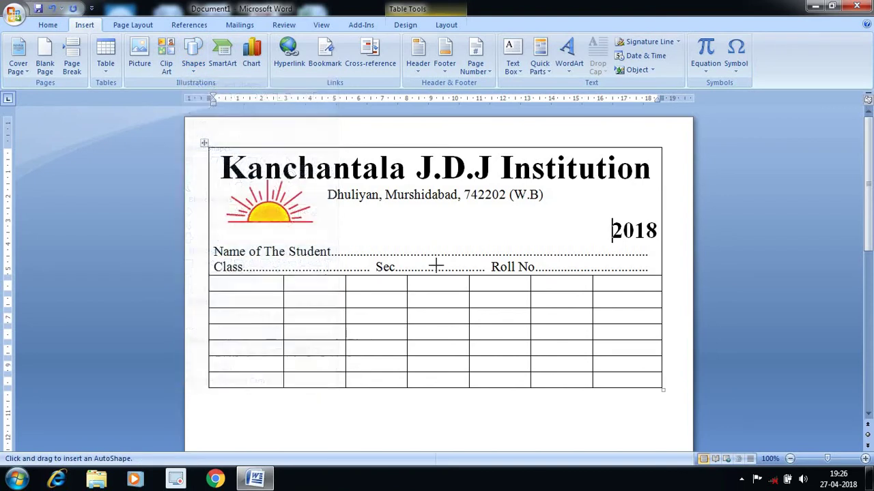
{"action": "left_click_drag", "start_coordinate": [356, 211], "coordinate": [486, 233]}
{"action": "left_click_drag", "start_coordinate": [432, 225], "coordinate": [449, 225]}
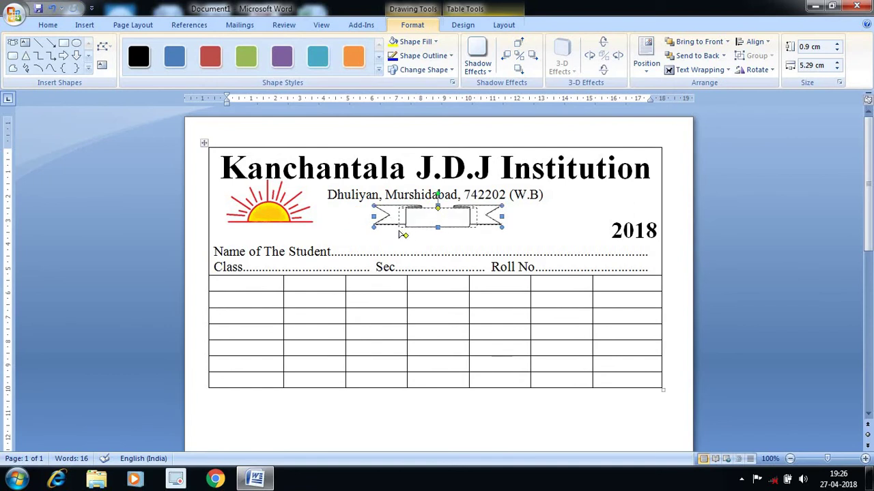
{"action": "left_click_drag", "start_coordinate": [406, 236], "coordinate": [395, 236]}
Step: Add the text 'Marksheet' to the banner, centred and bold
{"action": "right_click", "coordinate": [411, 227]}
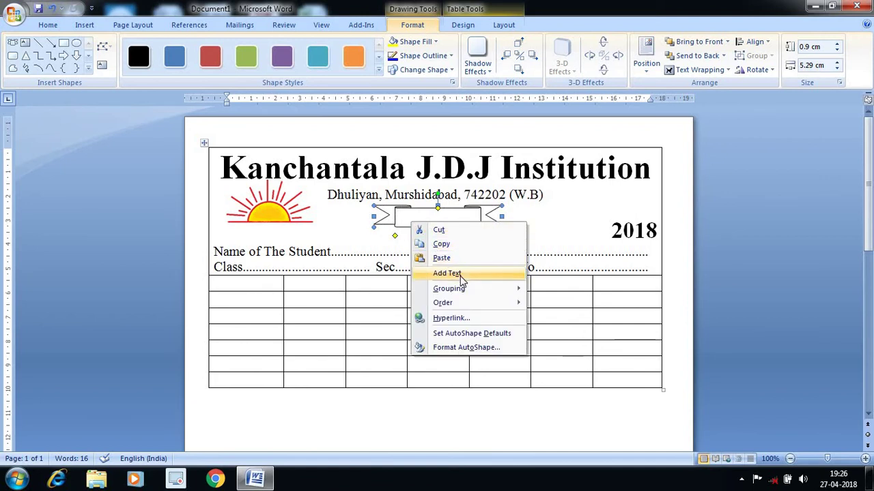
{"action": "left_click", "coordinate": [462, 274]}
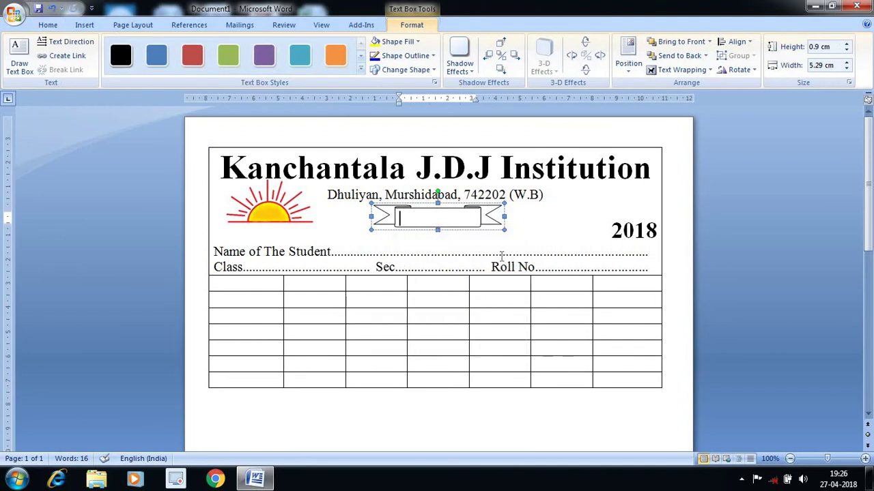
{"action": "type", "text": "Mat"}
{"action": "key", "text": "BackSpace"}
{"action": "type", "text": "rk"}
{"action": "type", "text": "sheet"}
{"action": "left_click", "coordinate": [47, 24]}
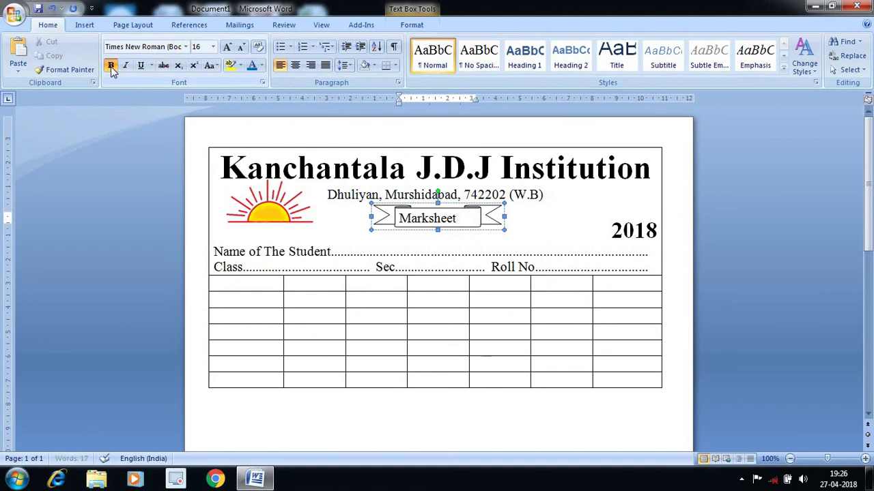
{"action": "left_click", "coordinate": [294, 65]}
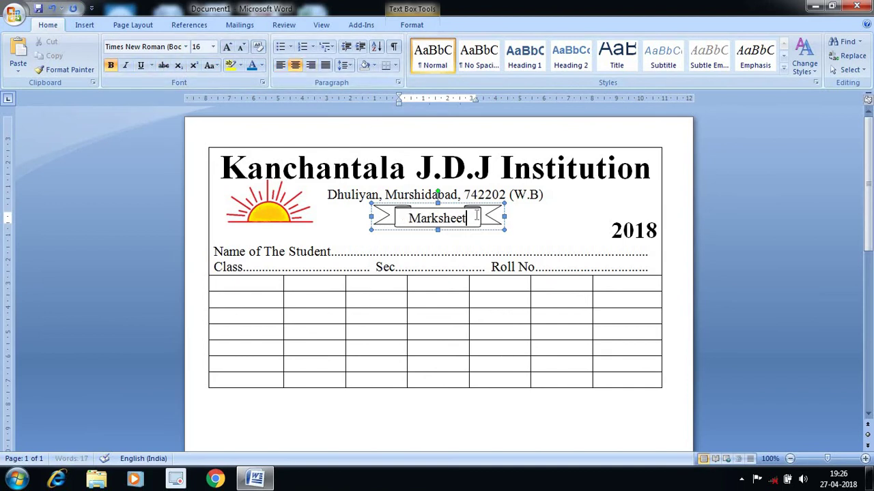
{"action": "left_click_drag", "start_coordinate": [470, 217], "coordinate": [406, 218]}
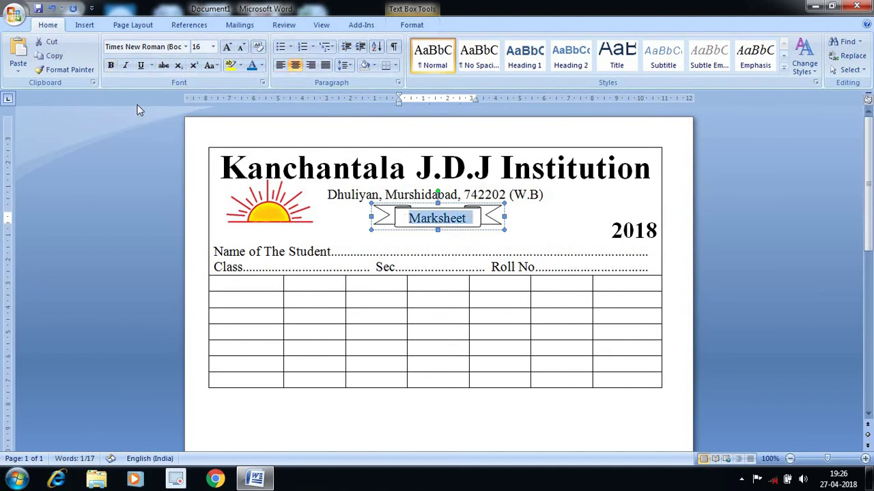
{"action": "left_click", "coordinate": [111, 64]}
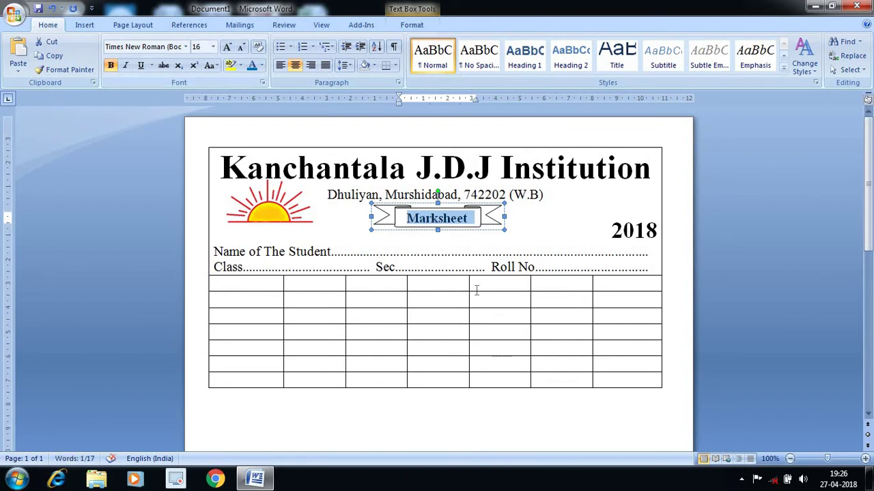
{"action": "left_click", "coordinate": [460, 323]}
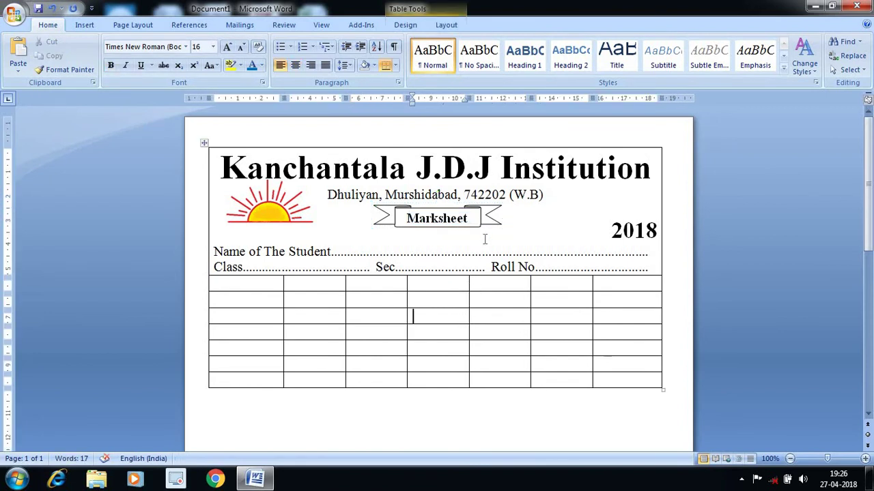
Step: Merge the first column's top two cells, centre them, and type 'Subject'
{"action": "left_click", "coordinate": [282, 215]}
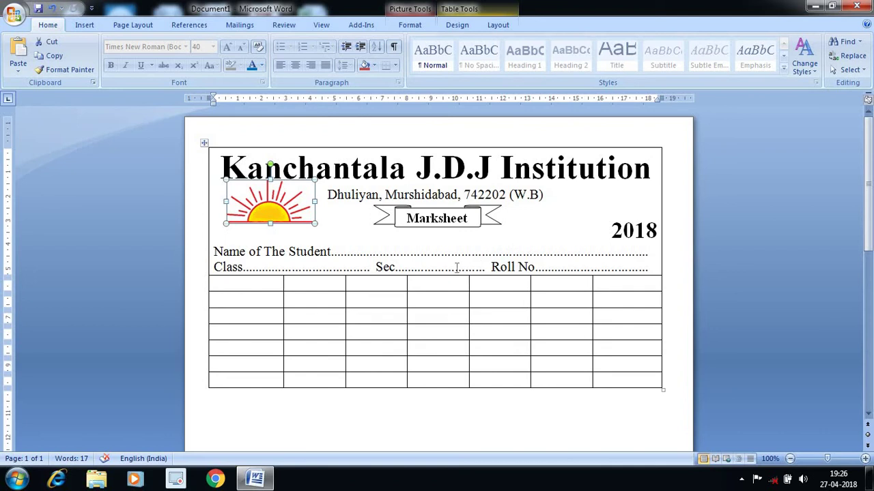
{"action": "left_click", "coordinate": [243, 286]}
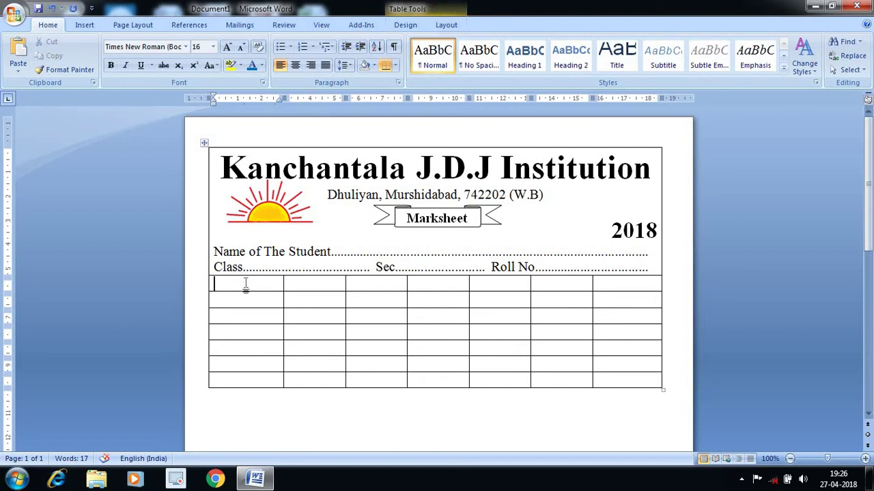
{"action": "mouse_move", "coordinate": [245, 286]}
{"action": "left_mouse_down"}
{"action": "mouse_move", "coordinate": [245, 308]}
{"action": "mouse_move", "coordinate": [263, 310]}
{"action": "left_mouse_up"}
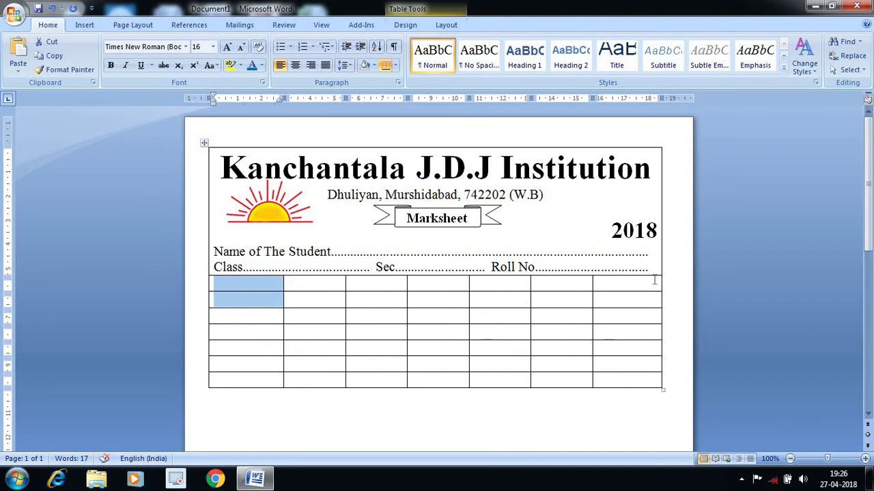
{"action": "left_click", "coordinate": [447, 24]}
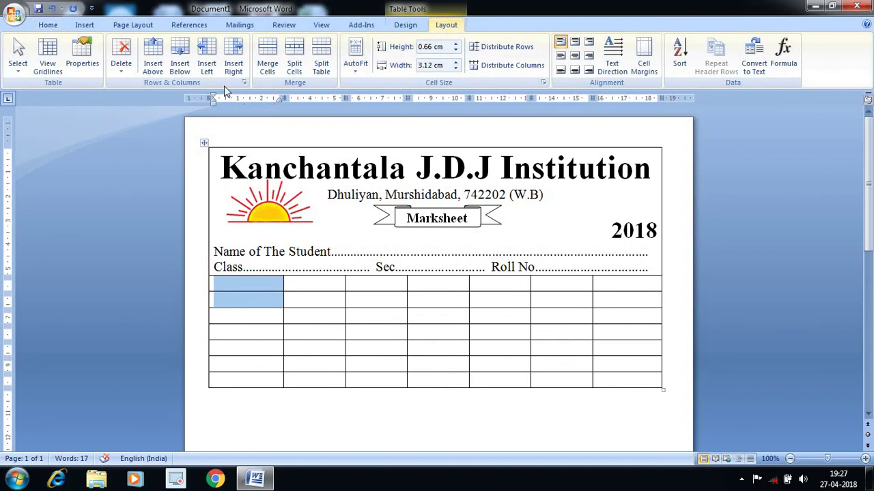
{"action": "left_click", "coordinate": [269, 58]}
{"action": "left_click", "coordinate": [236, 295]}
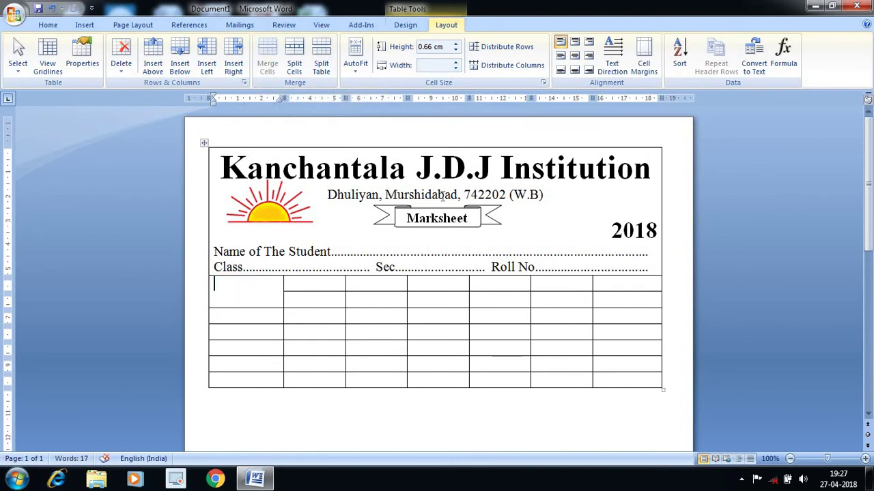
{"action": "left_click", "coordinate": [576, 57]}
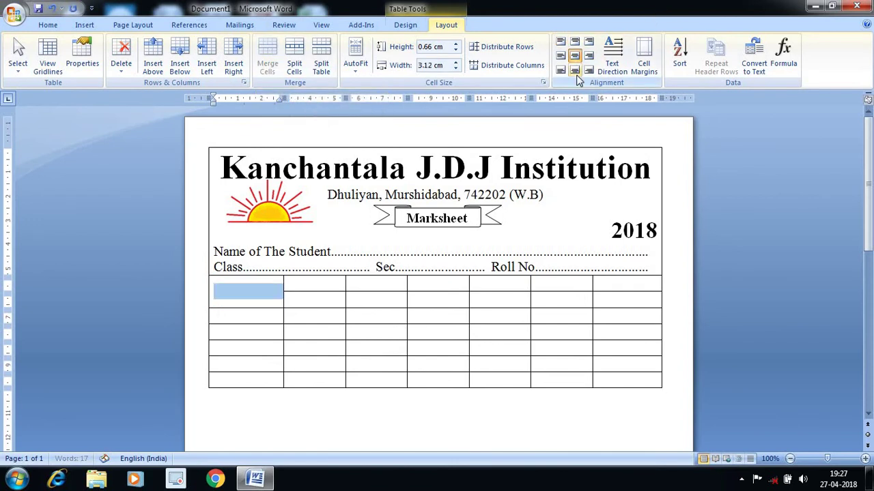
{"action": "type", "text": "S"}
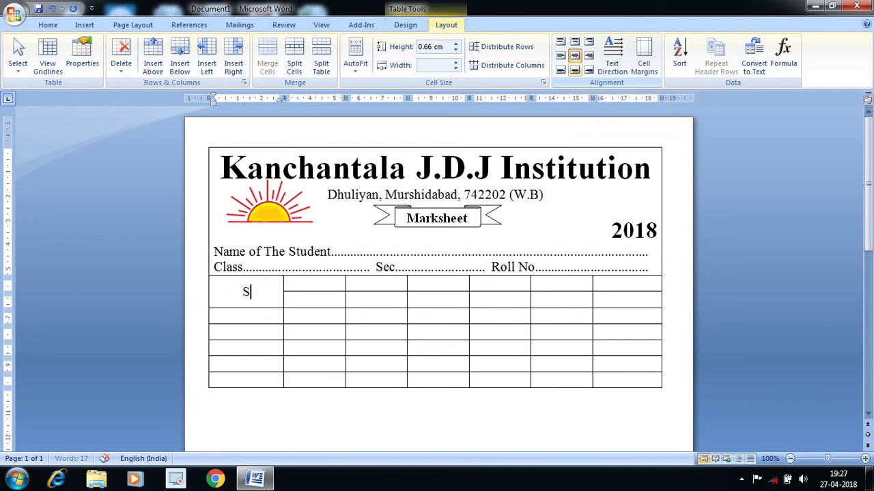
{"action": "type", "text": "ubje"}
{"action": "type", "text": "ct"}
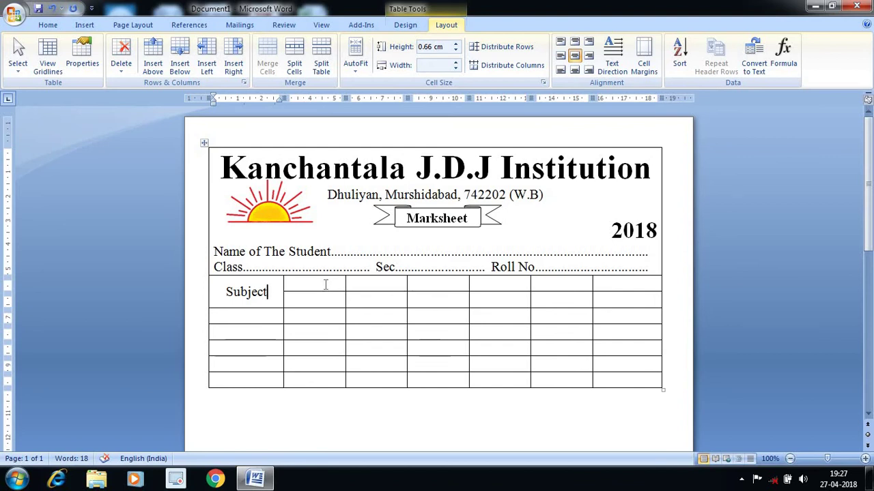
Step: Merge the next two header cells into a centred 'Full Marks' heading with 'Written' and 'Oral' below
{"action": "left_click_drag", "start_coordinate": [327, 286], "coordinate": [365, 286]}
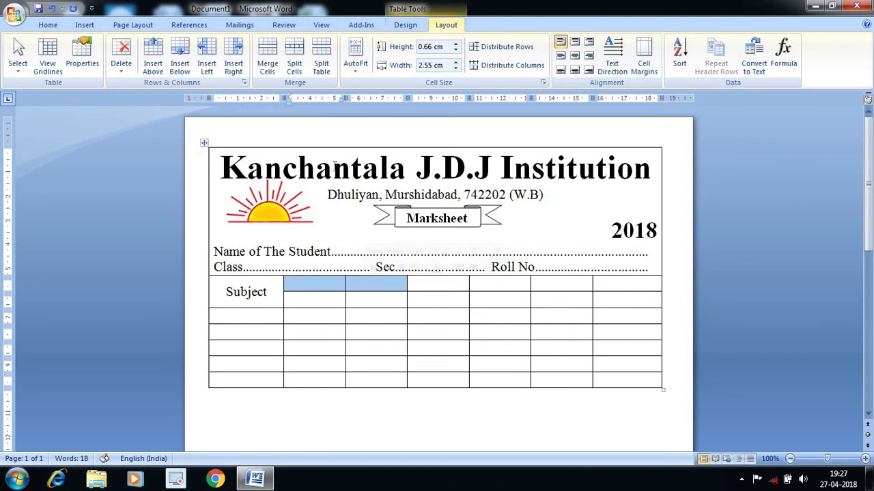
{"action": "left_click", "coordinate": [270, 63]}
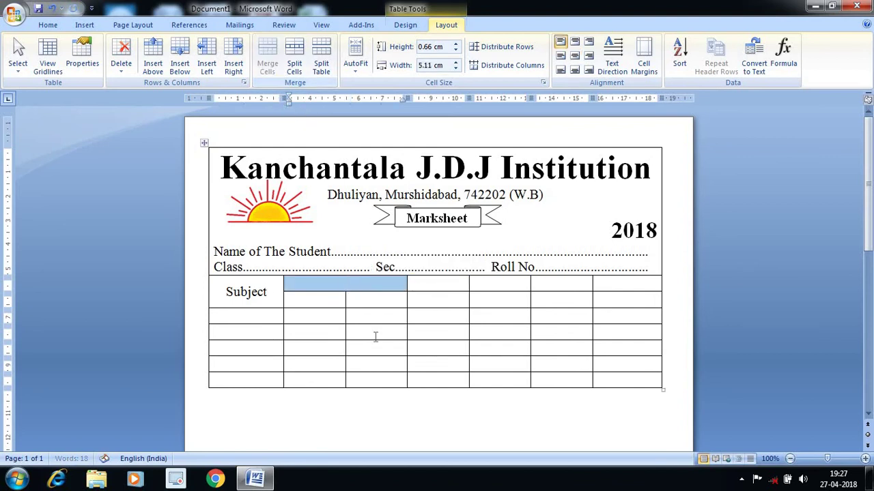
{"action": "type", "text": "Fu"}
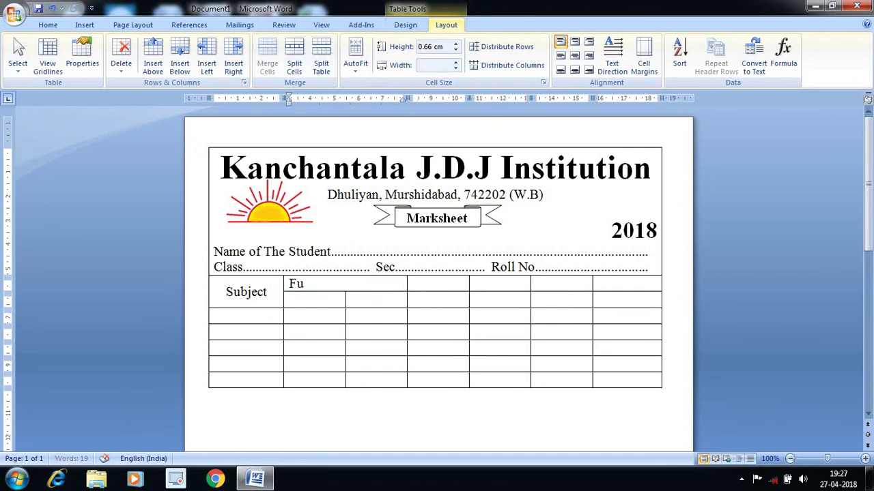
{"action": "type", "text": "ll Mar"}
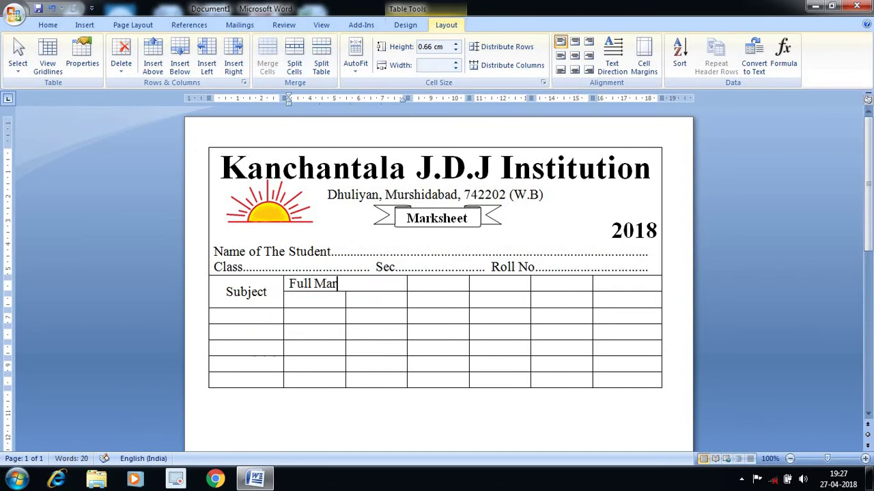
{"action": "type", "text": "ks"}
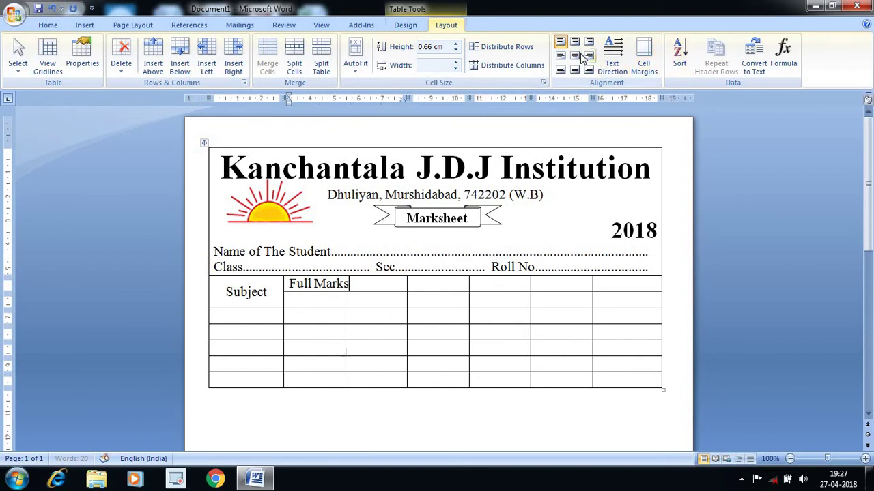
{"action": "left_click", "coordinate": [575, 55]}
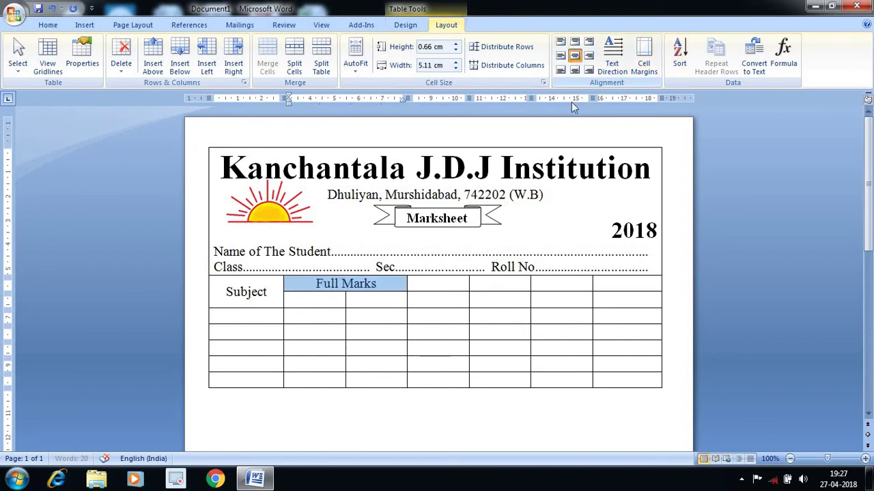
{"action": "left_click", "coordinate": [328, 303]}
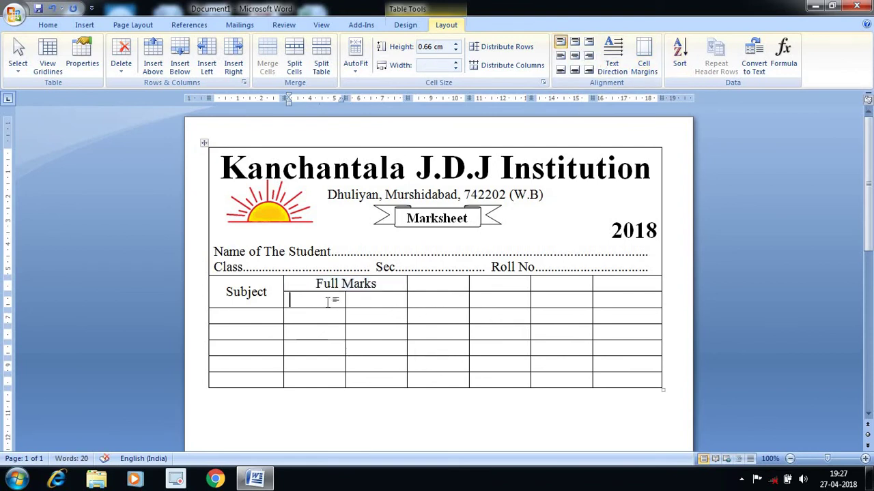
{"action": "type", "text": "W"}
{"action": "type", "text": "ritten"}
{"action": "key", "text": "Tab"}
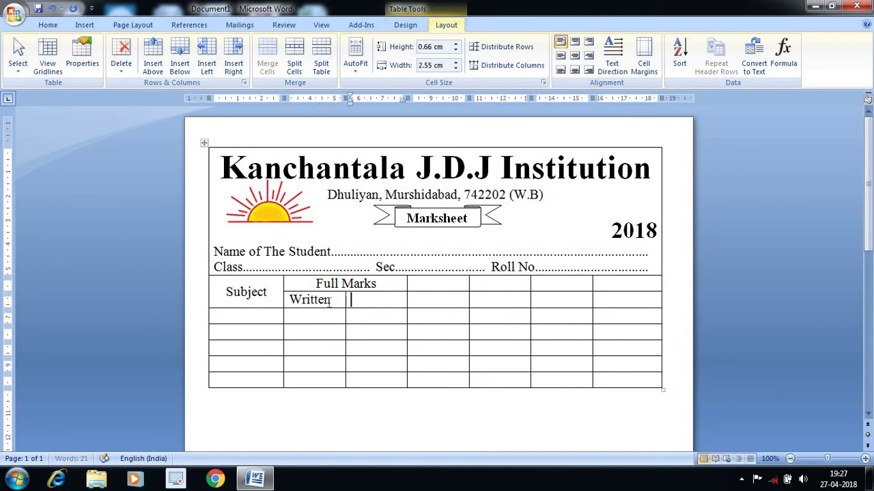
{"action": "type", "text": "Oral"}
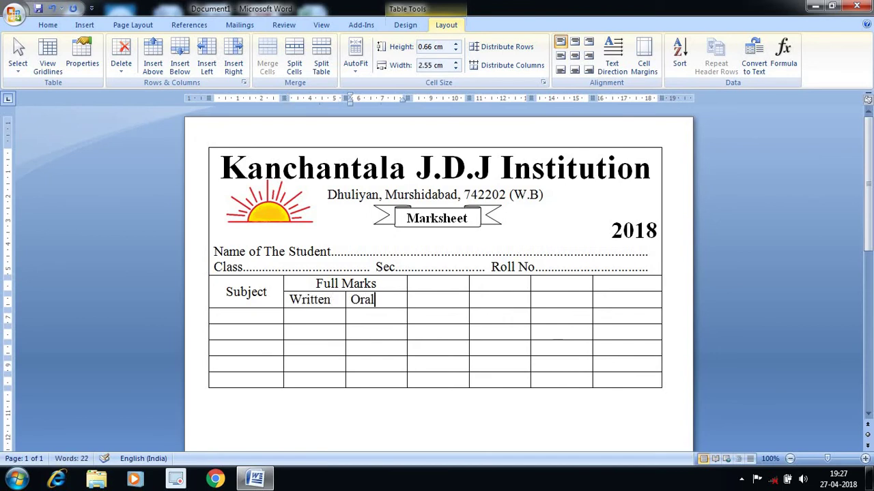
{"action": "key", "text": "Tab"}
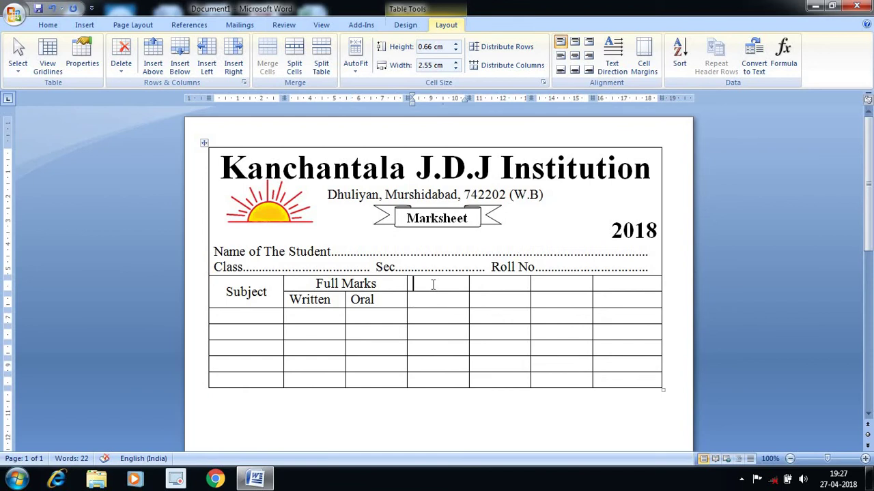
Step: Merge two header cells into a centred 'Mark Obtained' heading with 'Written' and 'Oral' below
{"action": "left_click", "coordinate": [490, 283], "text": "shift"}
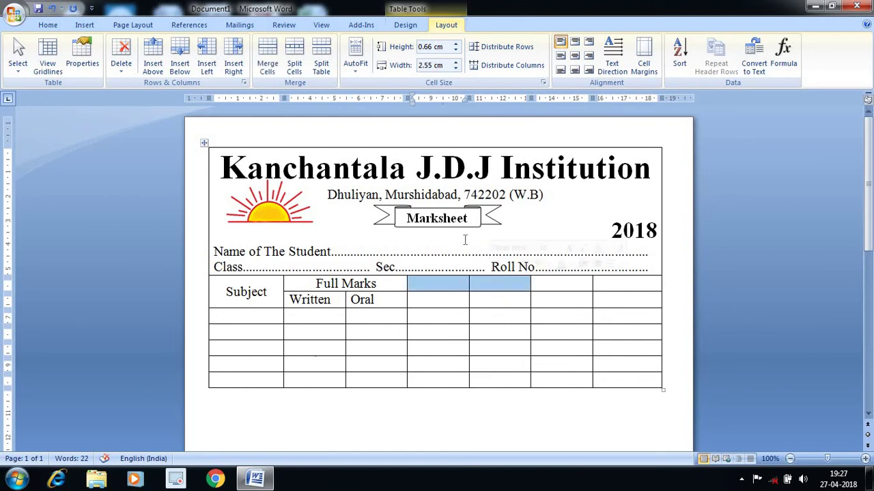
{"action": "left_click", "coordinate": [267, 58]}
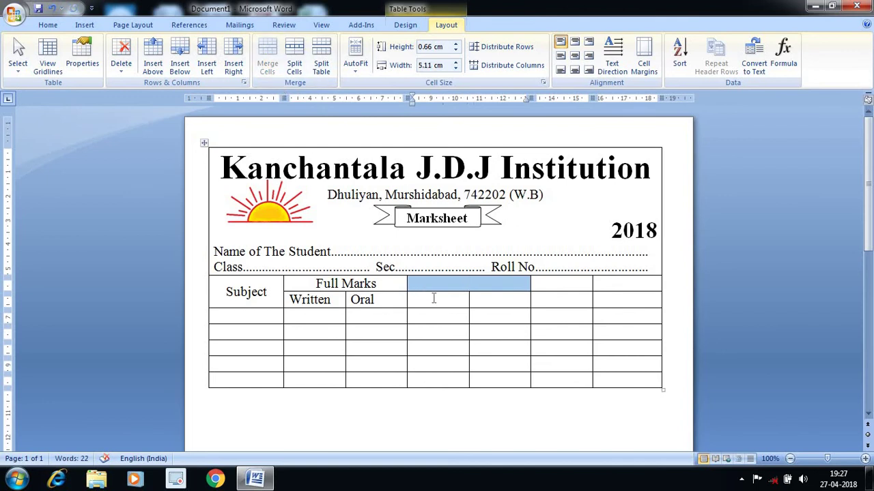
{"action": "type", "text": "Mark"}
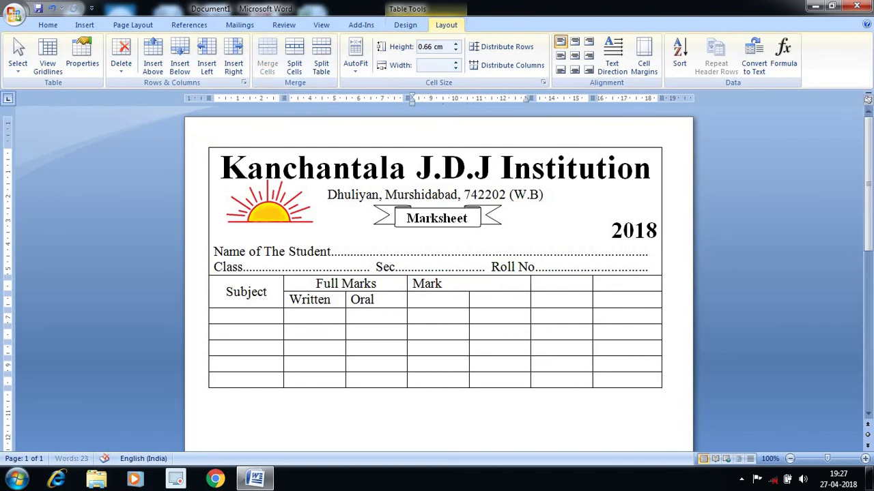
{"action": "type", "text": " Obtai"}
{"action": "type", "text": "ned"}
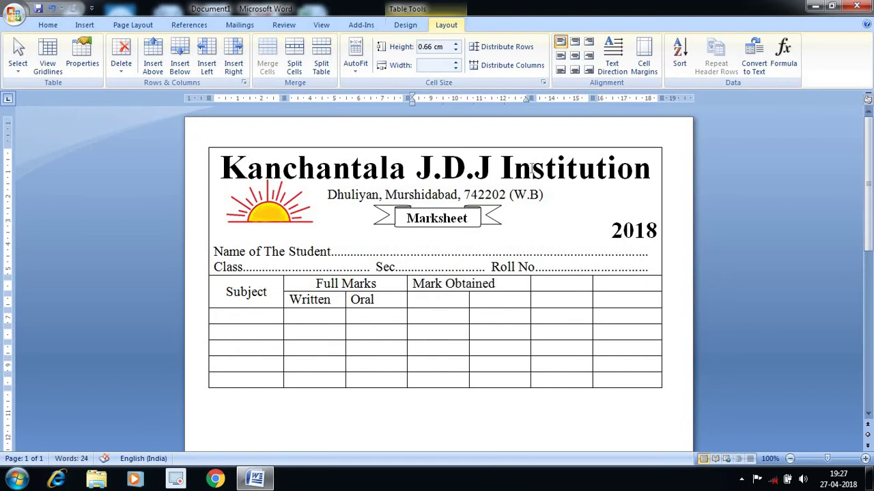
{"action": "left_click", "coordinate": [574, 55]}
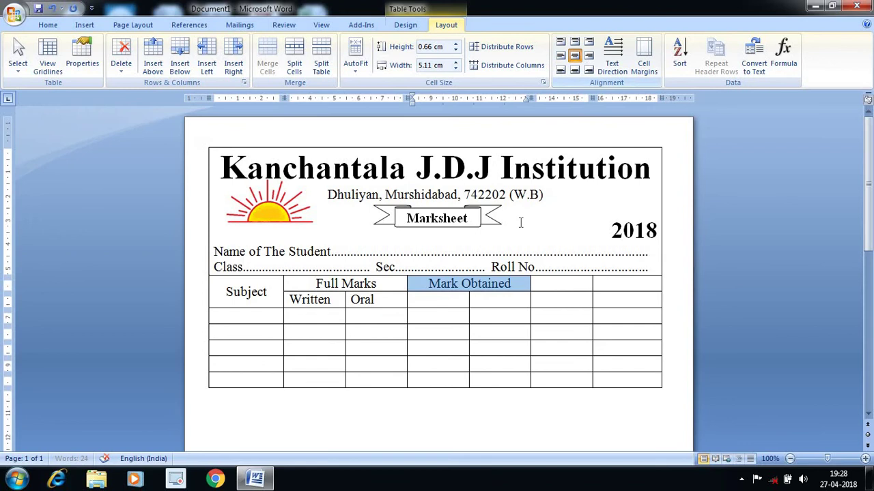
{"action": "left_click", "coordinate": [451, 298]}
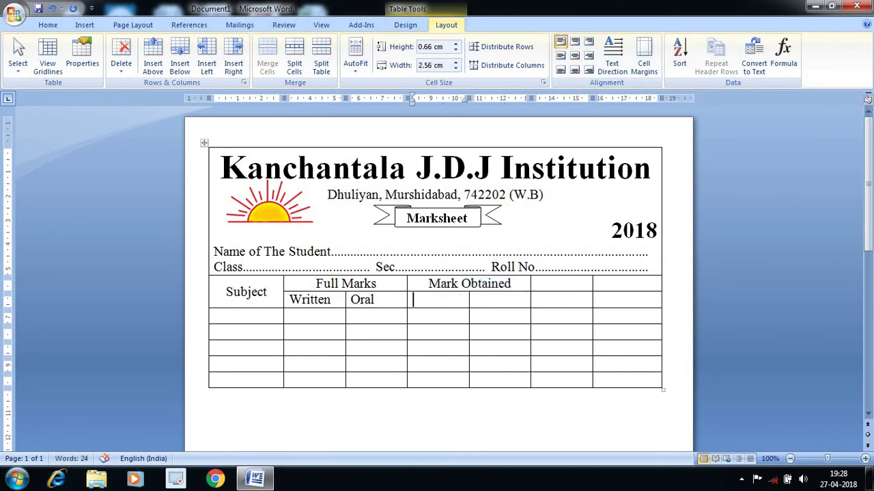
{"action": "type", "text": "Written"}
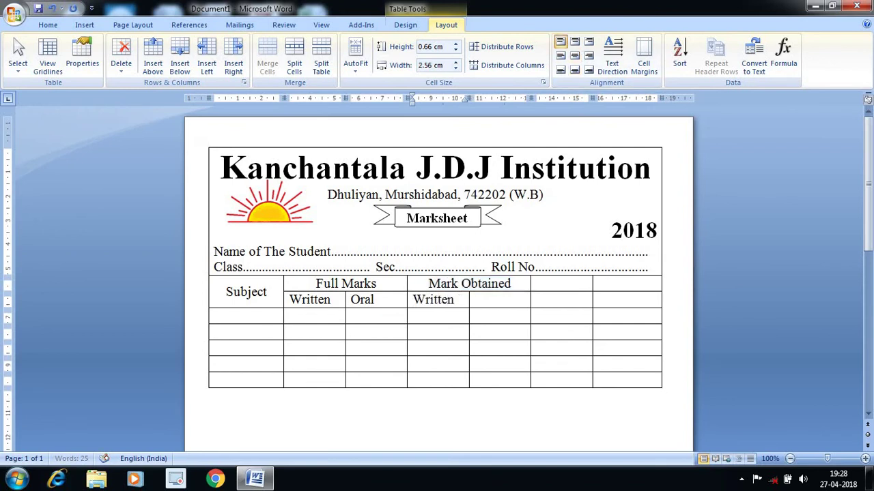
{"action": "key", "text": "Tab"}
{"action": "type", "text": "Oe"}
{"action": "key", "text": "BackSpace"}
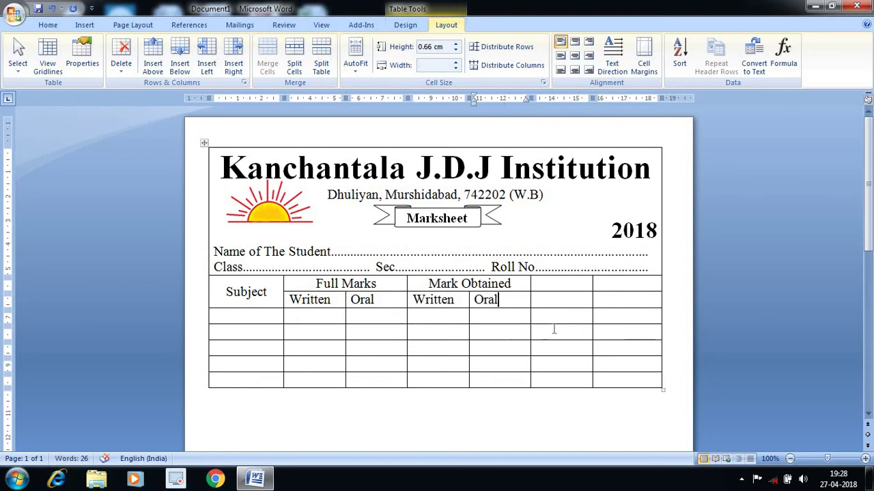
{"action": "left_click", "coordinate": [554, 284]}
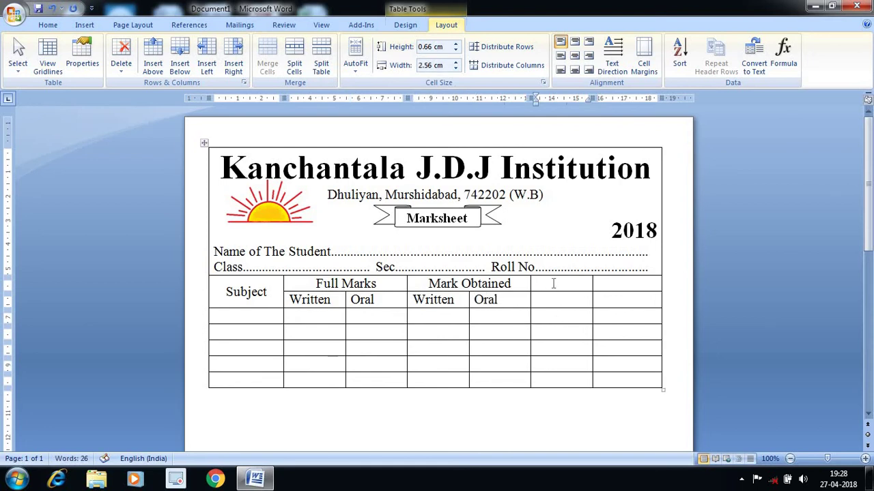
{"action": "left_click_drag", "start_coordinate": [552, 289], "coordinate": [552, 293]}
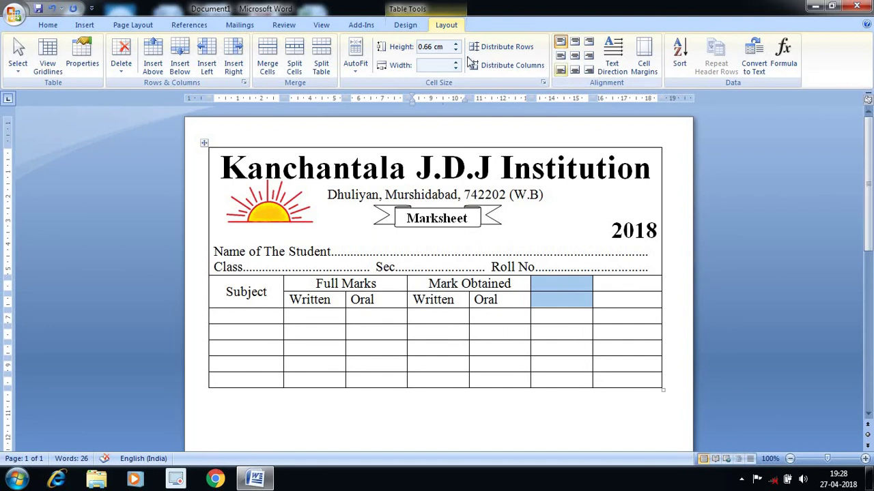
Step: Merge the two stacked header cells into a centred 'Total' header
{"action": "left_click", "coordinate": [267, 58]}
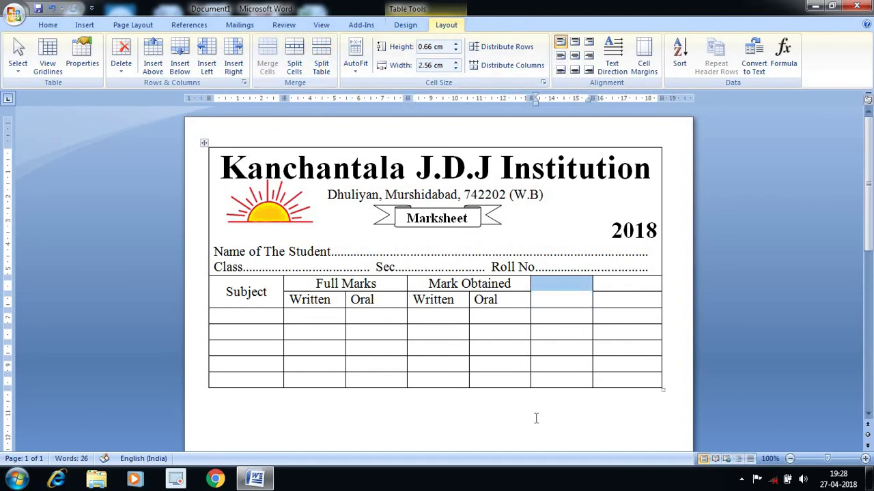
{"action": "type", "text": "T"}
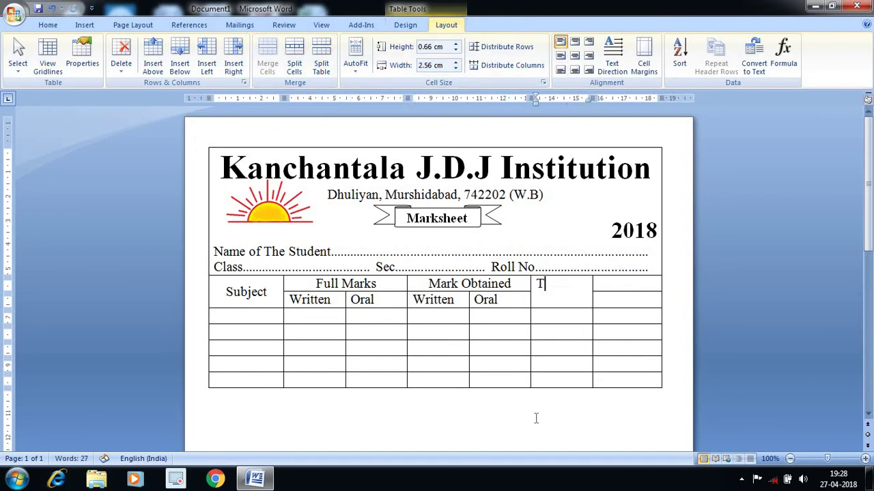
{"action": "type", "text": "otal"}
{"action": "left_click", "coordinate": [575, 55]}
Step: Merge the last column's header cells into a centred 'Grade' header, then start 'Bengali' in the first Subject cell
{"action": "left_click_drag", "start_coordinate": [627, 282], "coordinate": [629, 298]}
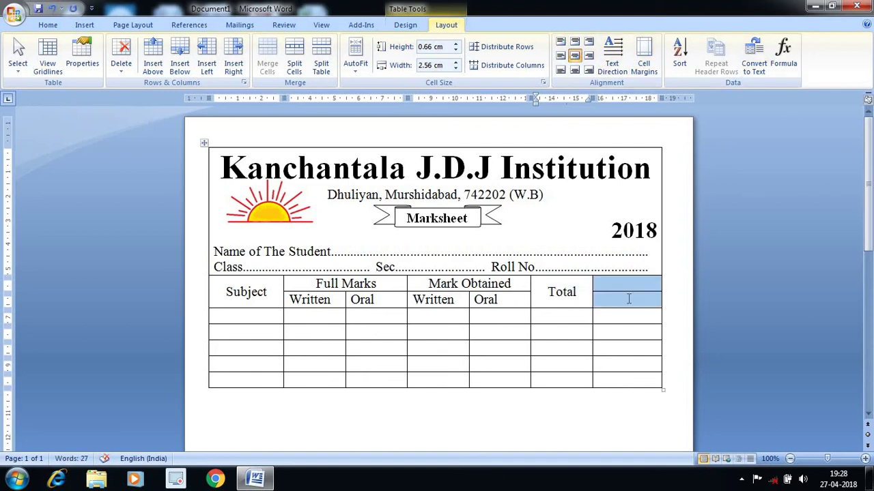
{"action": "left_click", "coordinate": [267, 63]}
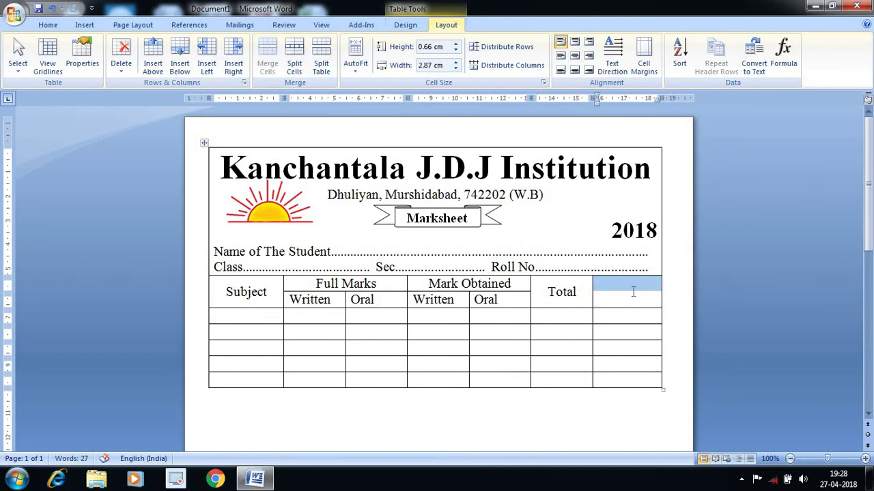
{"action": "type", "text": "Gr"}
{"action": "type", "text": "ade"}
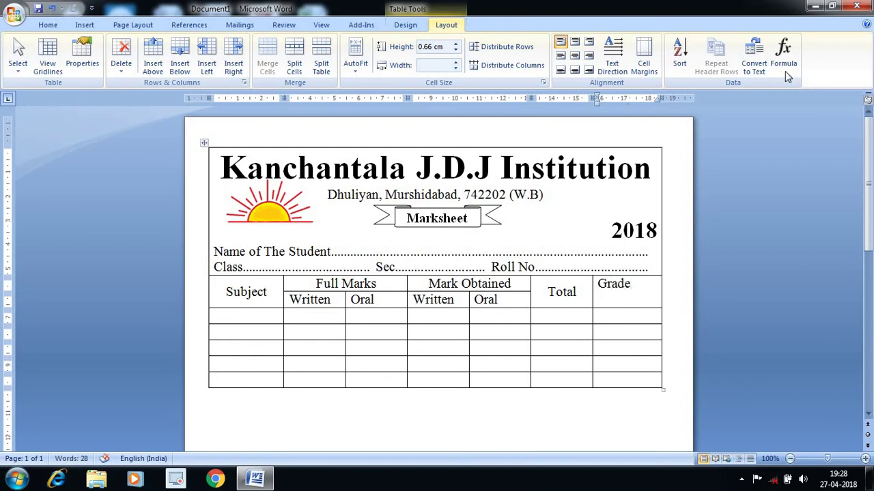
{"action": "left_click", "coordinate": [574, 56]}
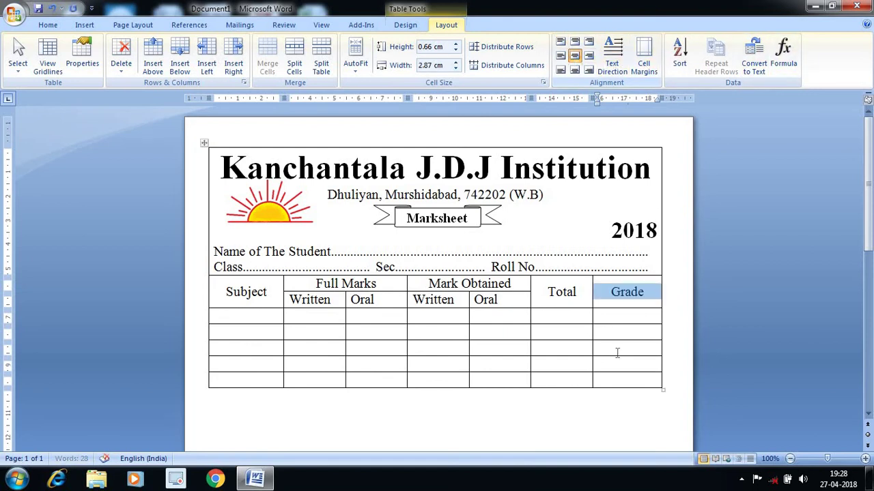
{"action": "left_click", "coordinate": [565, 329]}
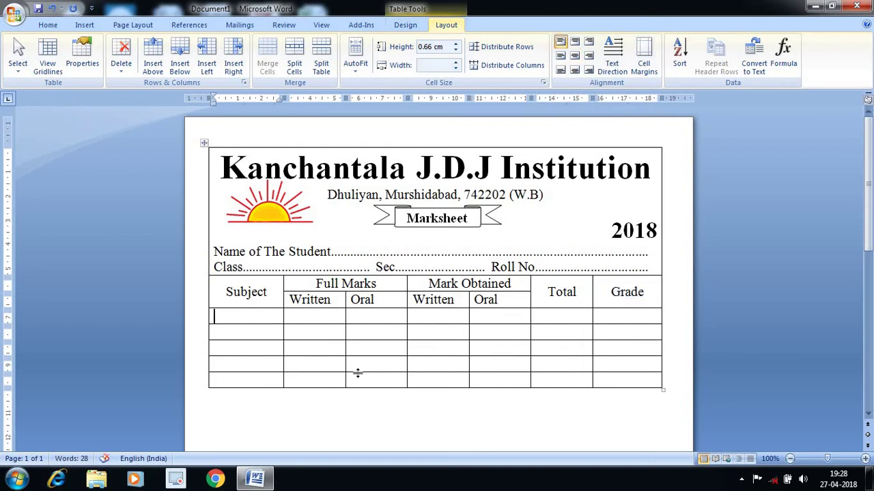
{"action": "type", "text": "Bengali"}
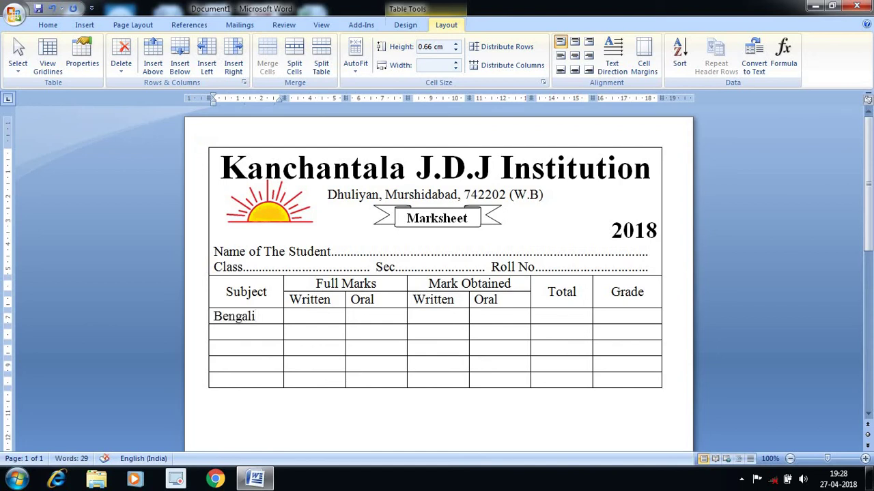
Step: Enter English and History in the next two Subject cells below Bengali
{"action": "key", "text": "Down"}
{"action": "type", "text": "En"}
{"action": "type", "text": "glish"}
{"action": "key", "text": "Down"}
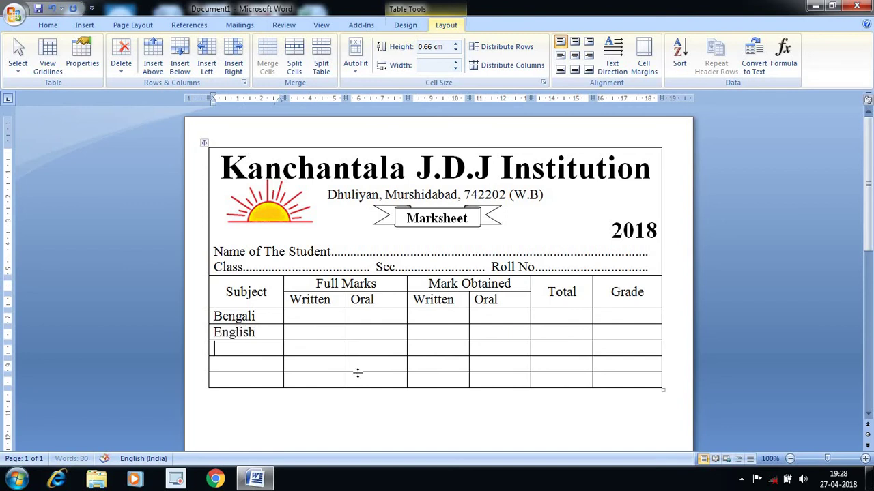
{"action": "type", "text": "H"}
{"action": "type", "text": "istop"}
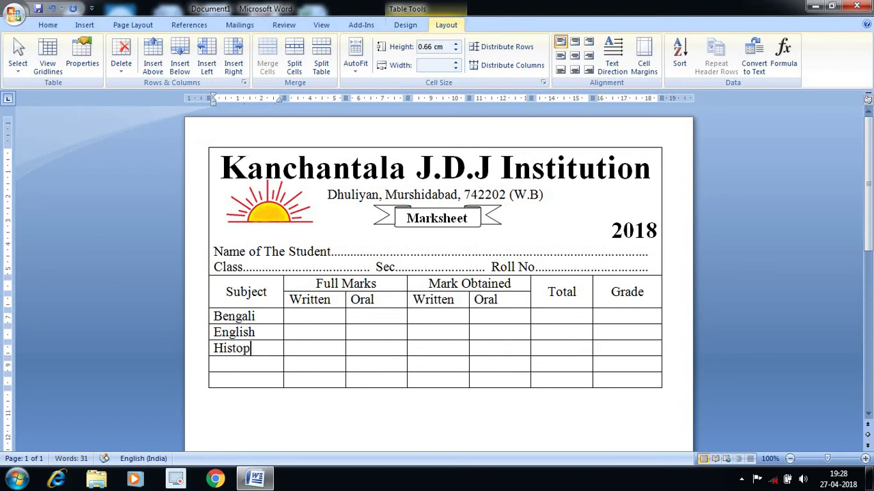
{"action": "key", "text": "BackSpace"}
{"action": "type", "text": "ry"}
Step: Enter Philosophy and Geography in the last two Subject cells
{"action": "key", "text": "Down"}
{"action": "type", "text": "P"}
{"action": "type", "text": "hilop"}
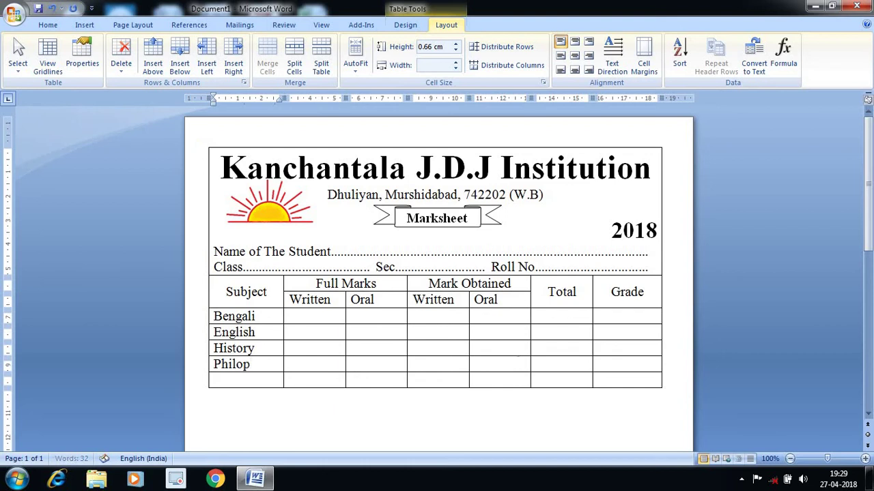
{"action": "type", "text": "hy"}
{"action": "key", "text": "Right"}
{"action": "type", "text": "so"}
{"action": "key", "text": "Down"}
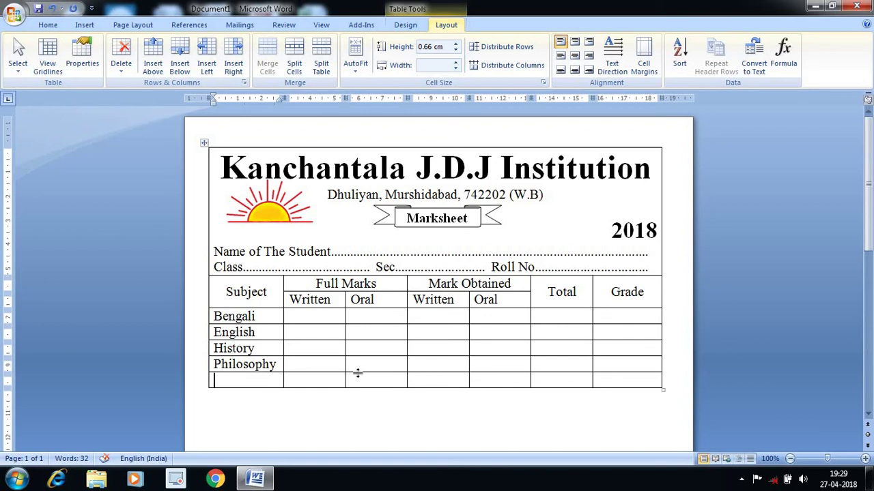
{"action": "type", "text": "Ge"}
{"action": "type", "text": "op"}
{"action": "key", "text": "BackSpace"}
{"action": "type", "text": "graph"}
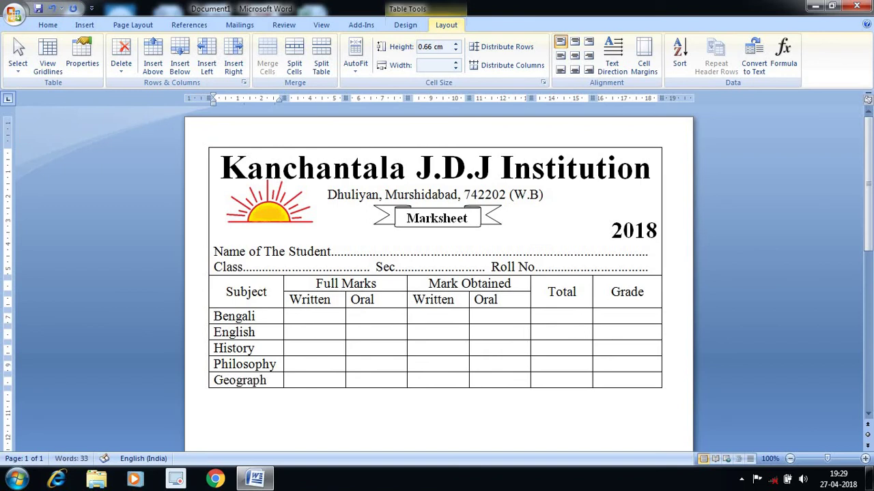
{"action": "type", "text": "y"}
{"action": "key", "text": "Tab"}
{"action": "key", "text": "Tab"}
{"action": "key", "text": "Tab"}
{"action": "key", "text": "Tab"}
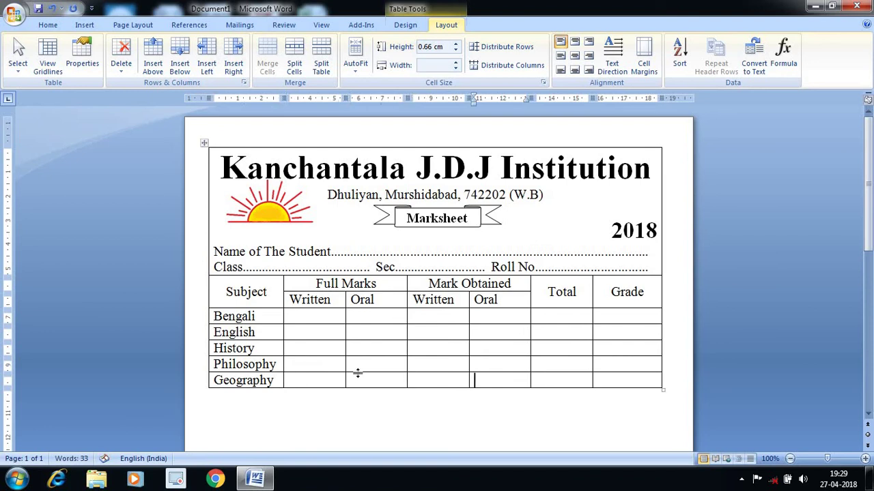
{"action": "key", "text": "Tab"}
{"action": "key", "text": "Tab"}
Step: Add new rows below Geography and type 'Nutrition' in the sixth Subject cell
{"action": "key", "text": "Tab"}
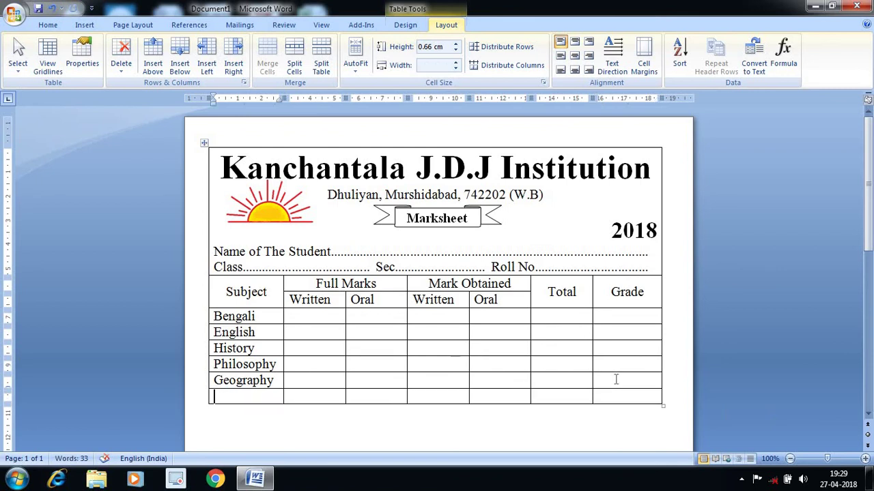
{"action": "left_click", "coordinate": [615, 398]}
{"action": "key", "text": "Tab"}
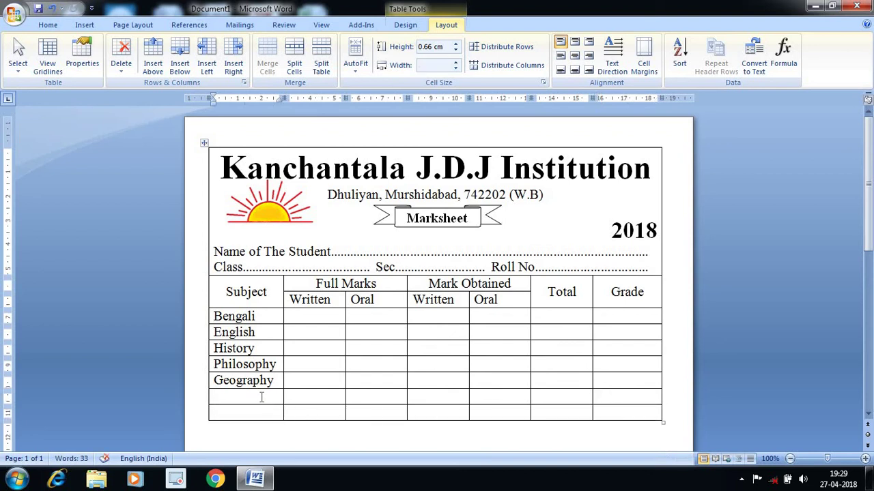
{"action": "key", "text": "Up"}
{"action": "type", "text": "N"}
{"action": "type", "text": "ut"}
{"action": "type", "text": "ritio"}
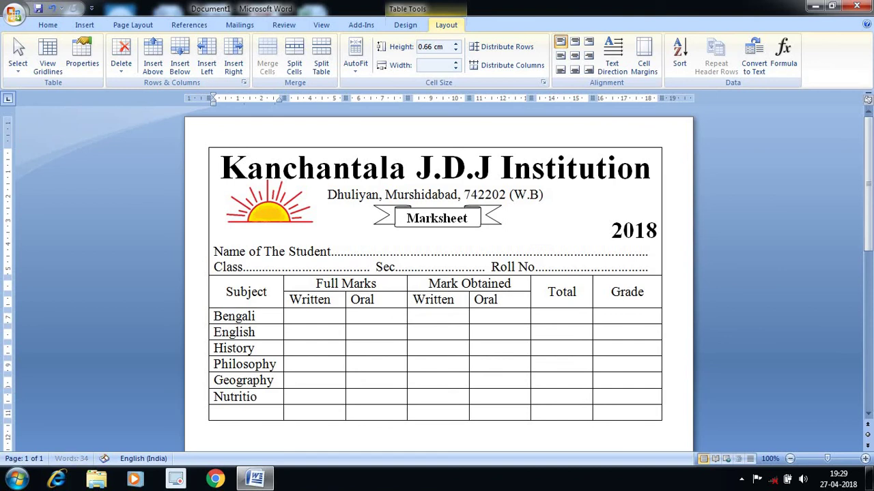
{"action": "type", "text": "n"}
Step: Enter Full Marks of 90 Written and 10 Oral for Bengali and English
{"action": "left_click", "coordinate": [309, 318]}
{"action": "type", "text": "9"}
{"action": "type", "text": "0"}
{"action": "key", "text": "Tab"}
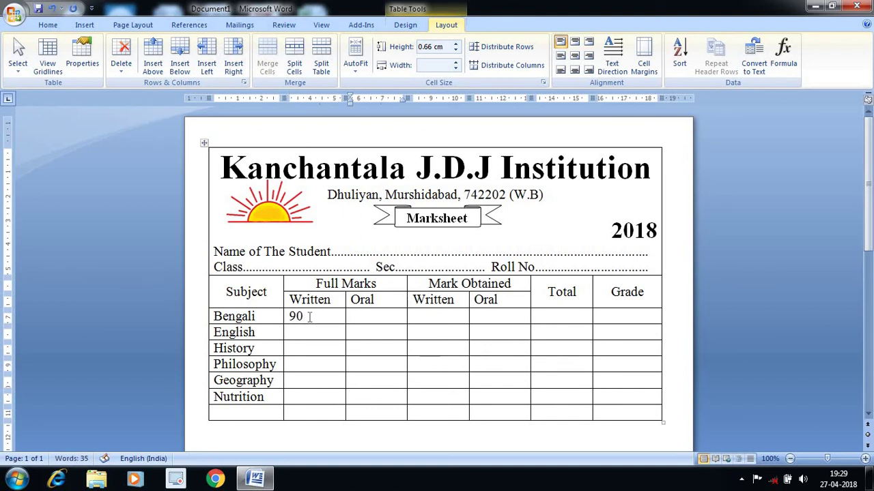
{"action": "type", "text": "10"}
{"action": "left_click", "coordinate": [290, 333]}
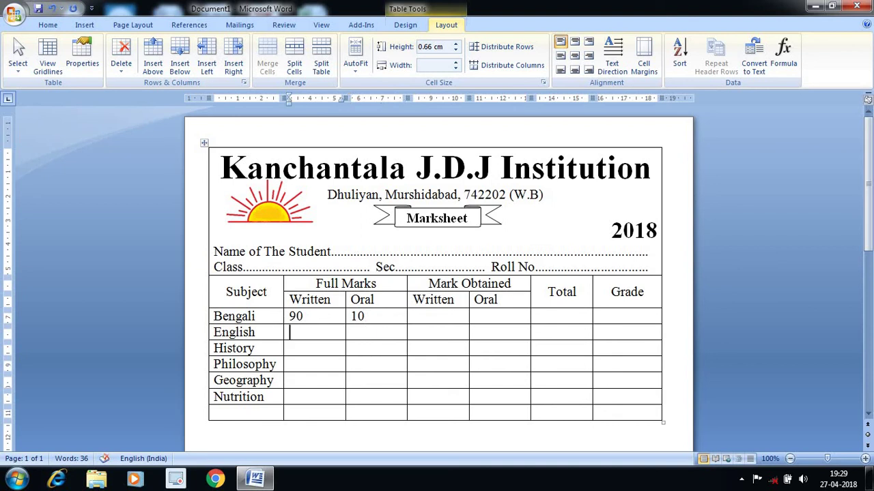
{"action": "type", "text": "90"}
{"action": "key", "text": "Tab"}
{"action": "type", "text": "10"}
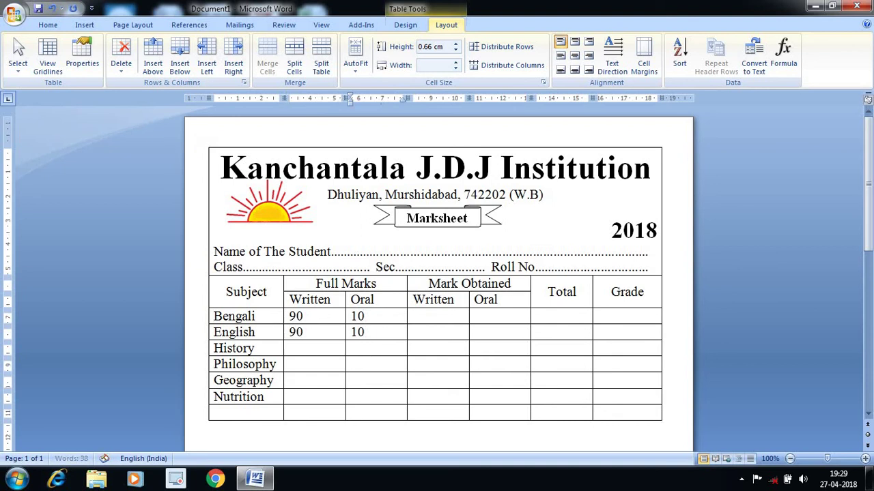
Step: Enter 90 Written and 10 Oral for History and Philosophy
{"action": "key", "text": "Down"}
{"action": "key", "text": "Left"}
{"action": "type", "text": "90"}
{"action": "key", "text": "Tab"}
{"action": "type", "text": "10"}
{"action": "key", "text": "Down"}
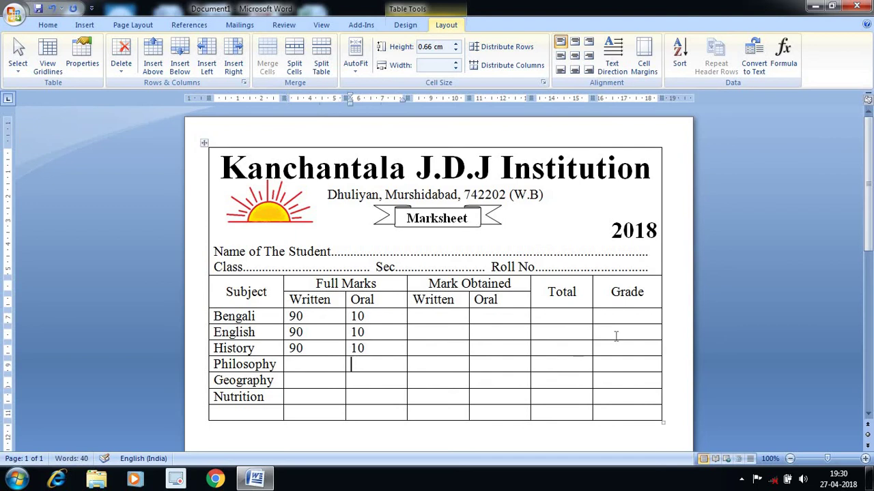
{"action": "key", "text": "Tab"}
{"action": "key", "text": "Left"}
{"action": "key", "text": "Left"}
{"action": "type", "text": "90"}
{"action": "key", "text": "Tab"}
{"action": "type", "text": "10"}
Step: Enter 90 Written and 10 Oral for Geography and Nutrition
{"action": "key", "text": "Down"}
{"action": "key", "text": "Down"}
{"action": "key", "text": "Left"}
{"action": "key", "text": "Left"}
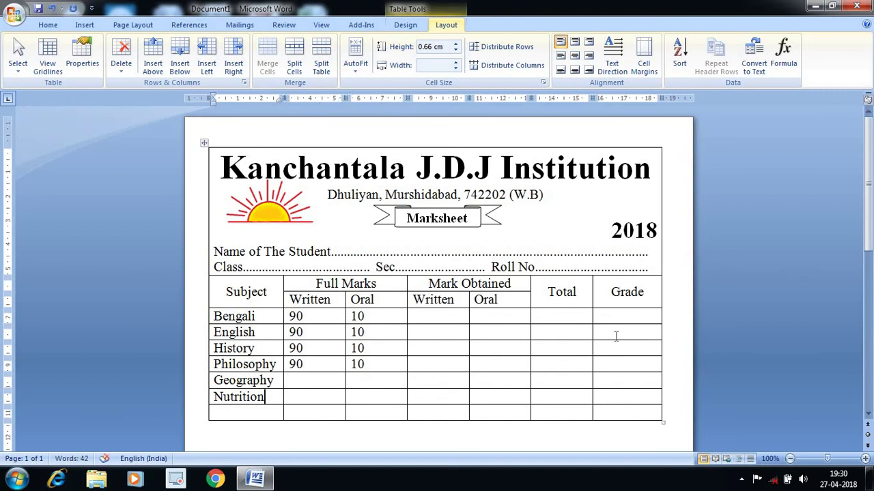
{"action": "key", "text": "Up"}
{"action": "key", "text": "Tab"}
{"action": "type", "text": "90"}
{"action": "key", "text": "Tab"}
{"action": "type", "text": "10"}
{"action": "key", "text": "Down"}
{"action": "key", "text": "Left"}
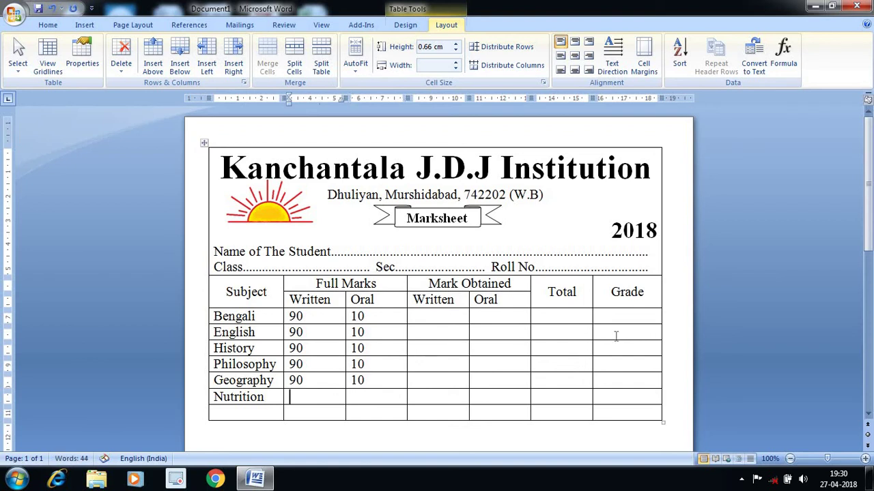
{"action": "type", "text": "90"}
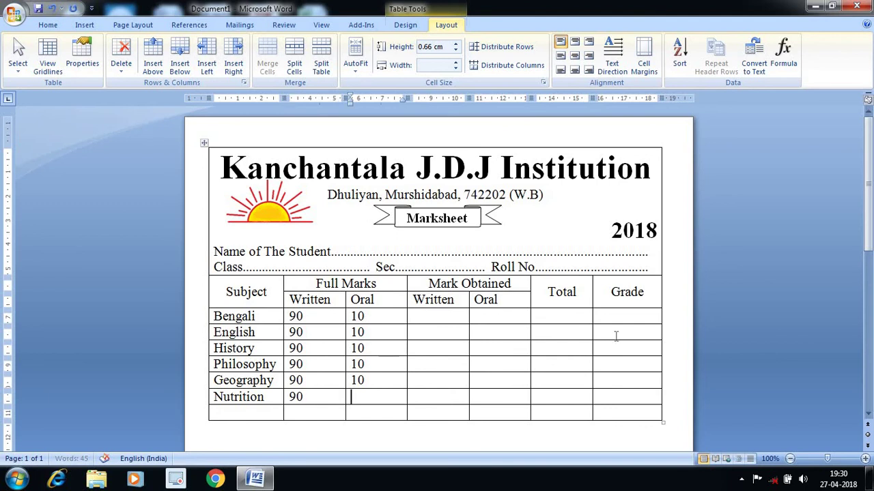
{"action": "key", "text": "Tab"}
{"action": "type", "text": "10"}
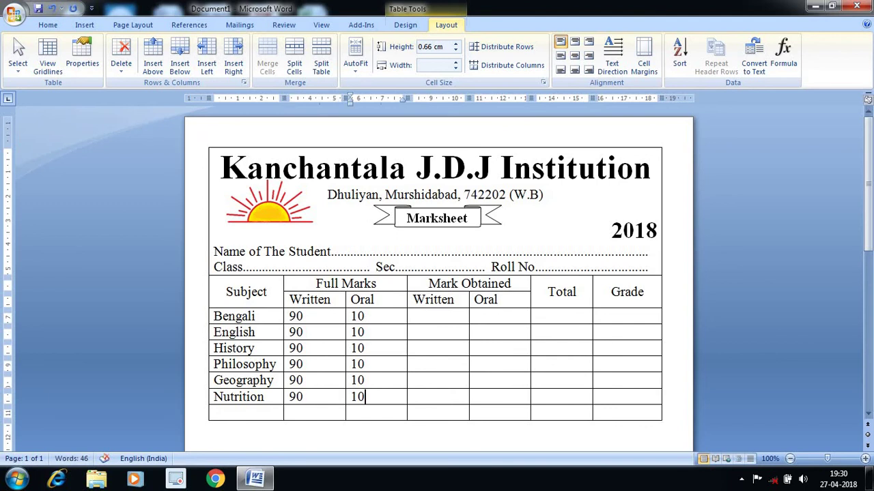
{"action": "left_click", "coordinate": [445, 318]}
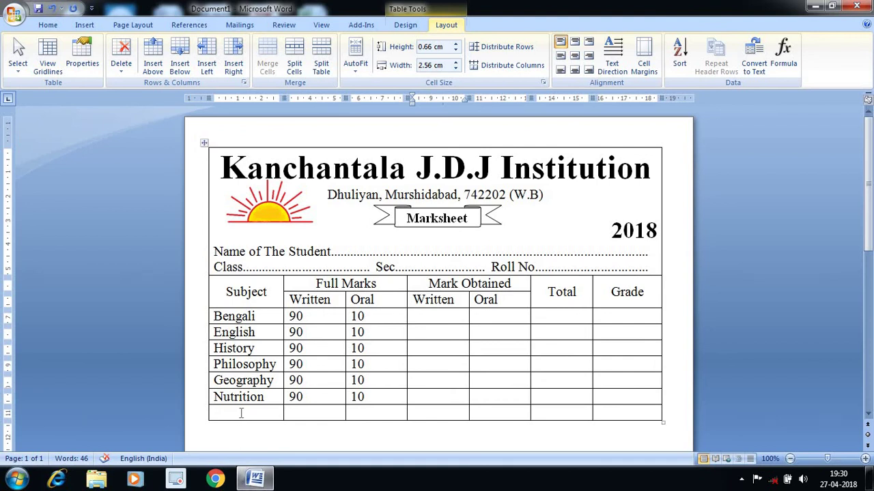
Step: Merge the empty bottom table row into a single cell spanning all seven columns
{"action": "left_click_drag", "start_coordinate": [241, 413], "coordinate": [626, 413]}
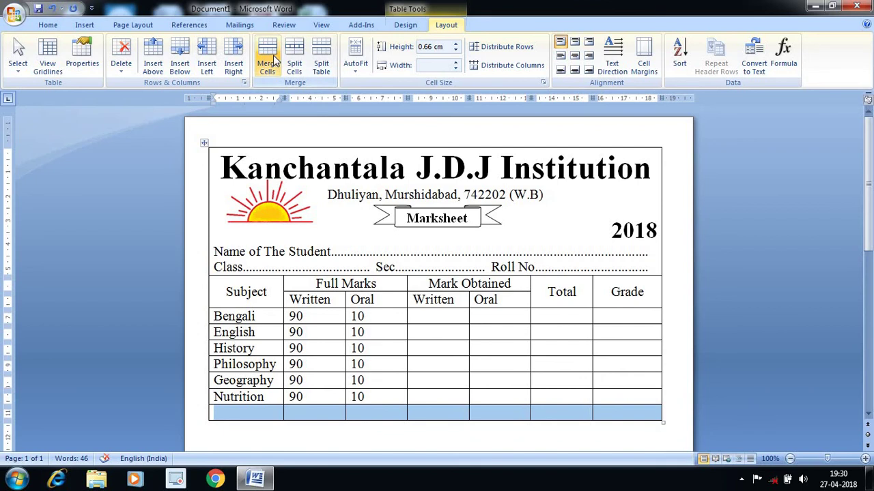
{"action": "left_click", "coordinate": [271, 47]}
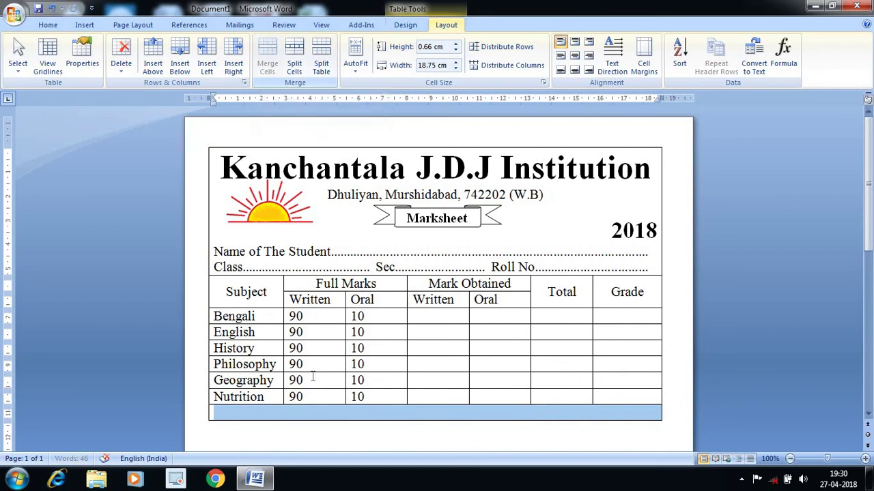
{"action": "left_click", "coordinate": [287, 415]}
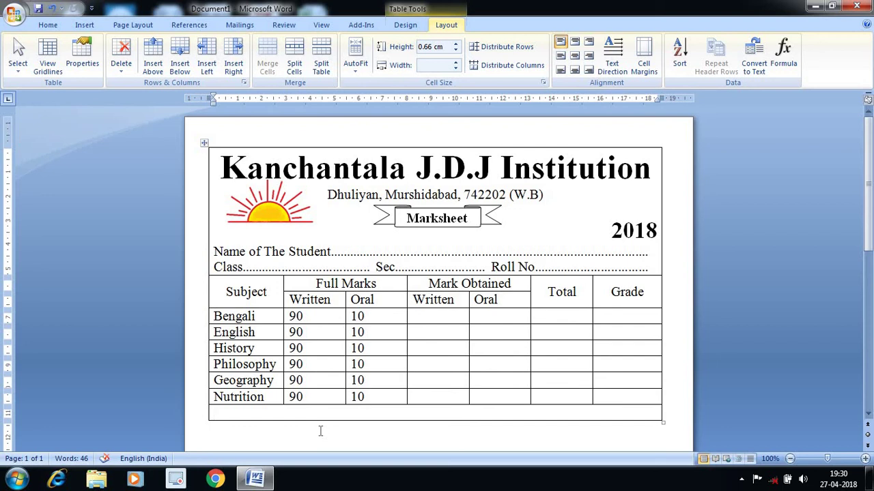
Step: Type 'Total Marks....... Overall Grade....... Result.......' in the merged bottom row
{"action": "type", "text": "T"}
{"action": "type", "text": "oral"}
{"action": "key", "text": "BackSpace"}
{"action": "key", "text": "BackSpace"}
{"action": "key", "text": "BackSpace"}
{"action": "type", "text": "tal Ma"}
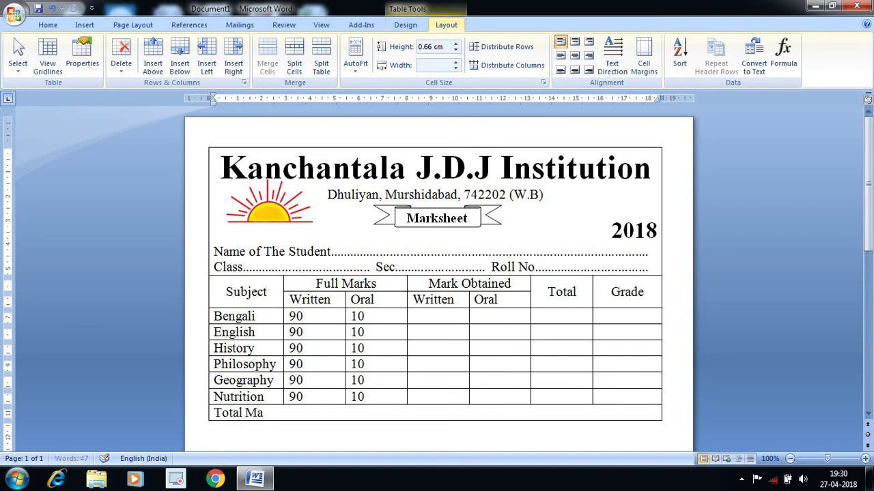
{"action": "type", "text": "rks"}
{"action": "type", "text": "."}
{"action": "type", "text": "........."}
{"action": "type", "text": "................ Ov"}
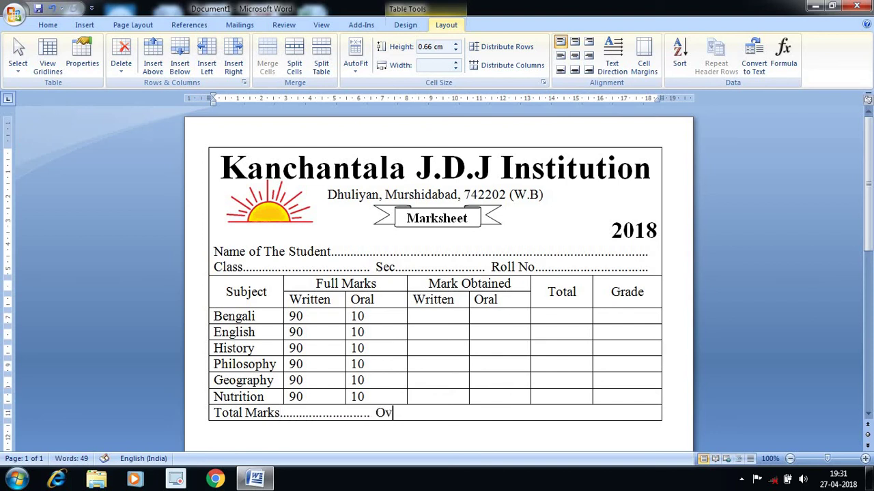
{"action": "type", "text": "erall"}
{"action": "type", "text": " Grad"}
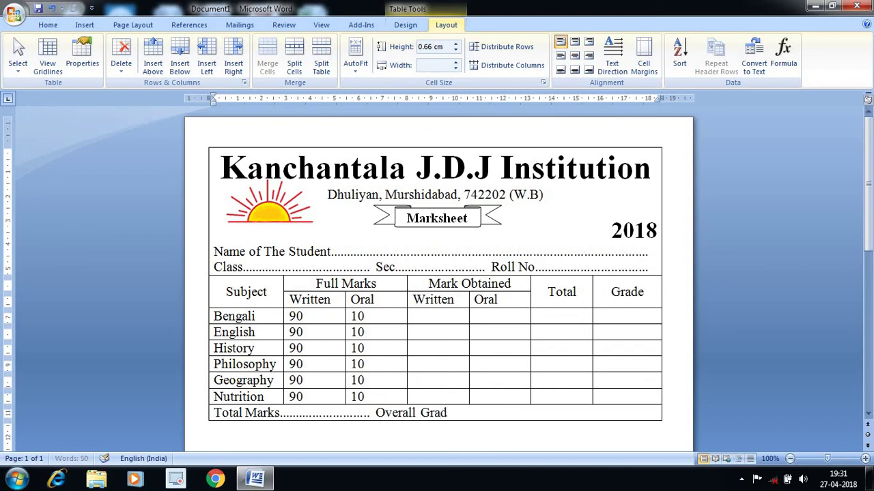
{"action": "type", "text": "e..."}
{"action": "type", "text": "................"}
{"action": "type", "text": " Resu"}
{"action": "type", "text": "lt........................."}
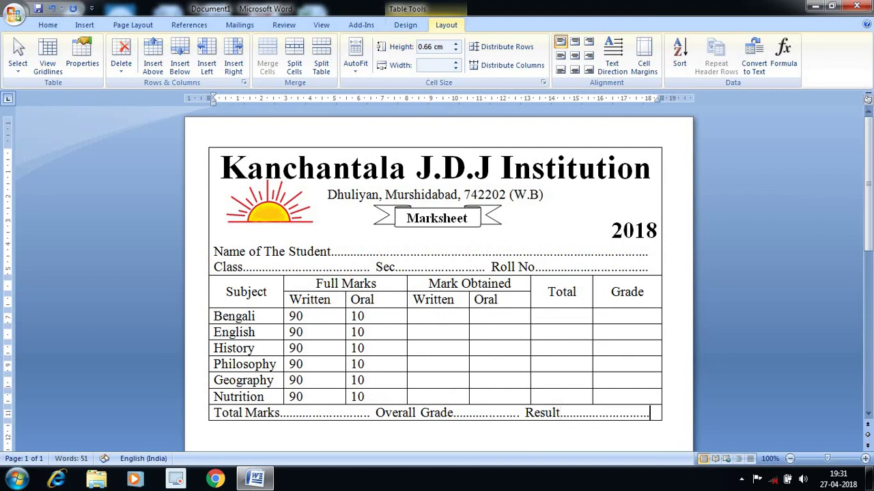
{"action": "key", "text": "Return"}
{"action": "key", "text": "Return"}
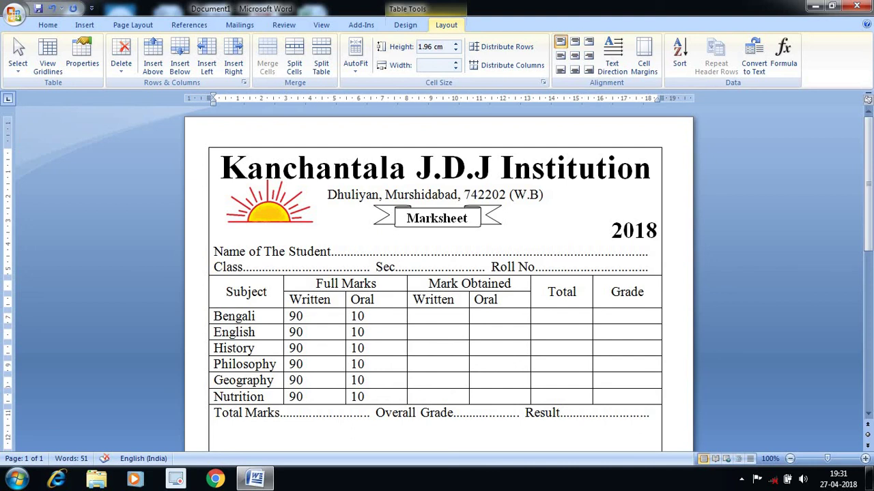
Step: Add a second line of three space-separated dotted blanks under the totals entries
{"action": "type", "text": "..."}
{"action": "type", "text": "...................."}
{"action": "type", "text": "........."}
{"action": "type", "text": ".."}
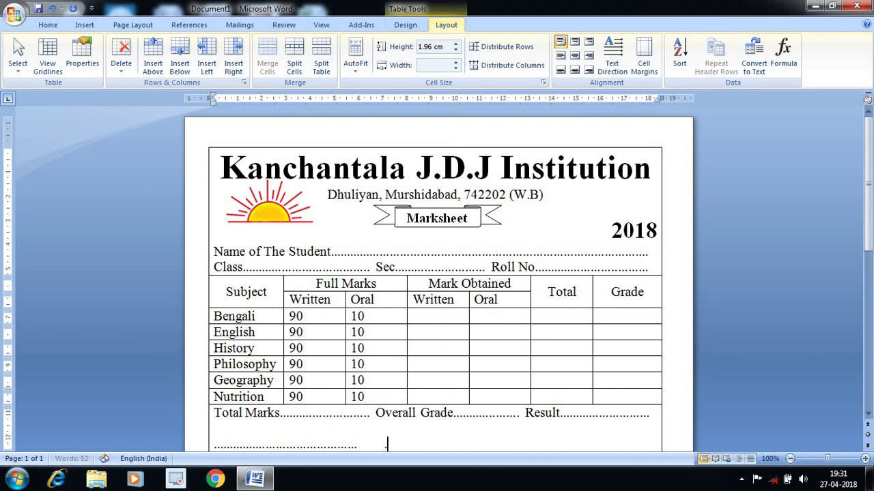
{"action": "type", "text": "......"}
{"action": "type", "text": "....        "}
{"action": "type", "text": "................................................       ........................................."}
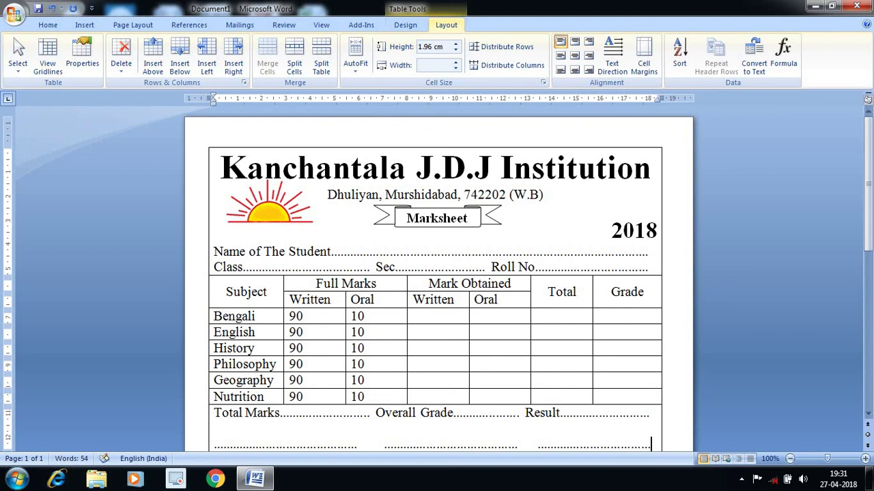
{"action": "key", "text": "Return"}
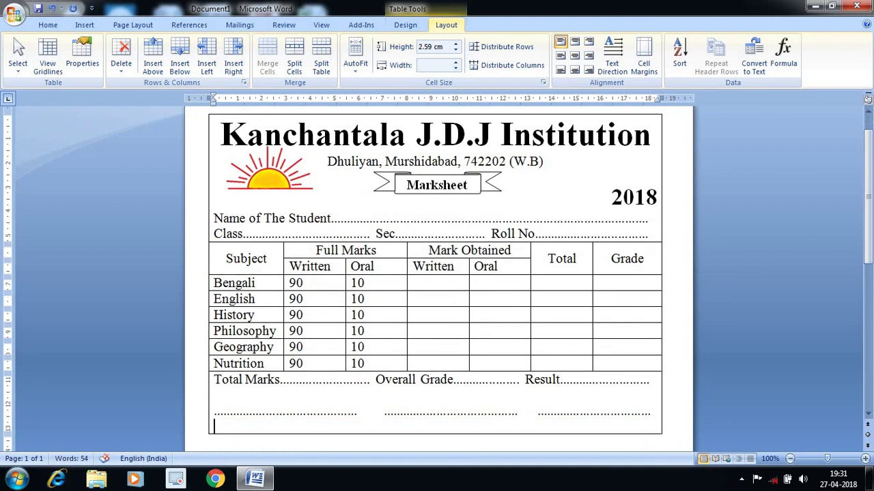
Step: Type 'Guardian Signature', 'Teacher-In-Charge' and 'Principal Signature' spaced beneath the three dotted lines
{"action": "type", "text": "G"}
{"action": "key", "text": "BackSpace"}
{"action": "type", "text": "Gua"}
{"action": "type", "text": "rdian "}
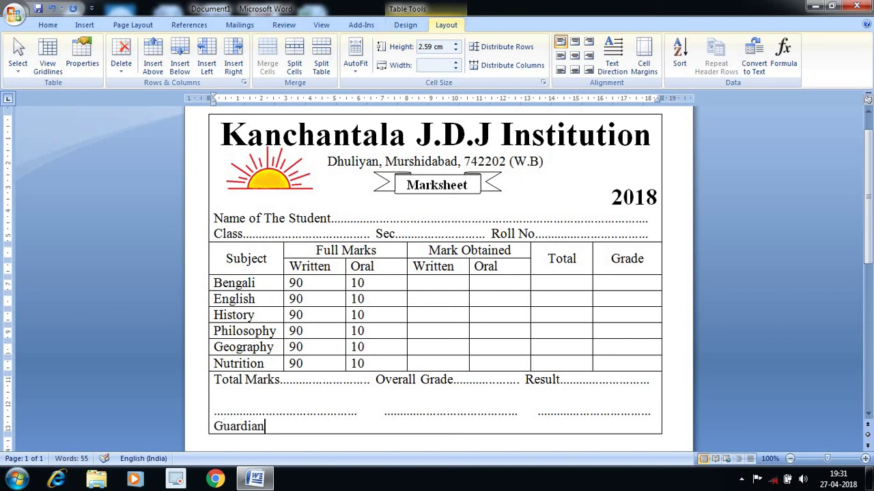
{"action": "type", "text": "Si"}
{"action": "type", "text": "gnati"}
{"action": "key", "text": "BackSpace"}
{"action": "type", "text": "ure"}
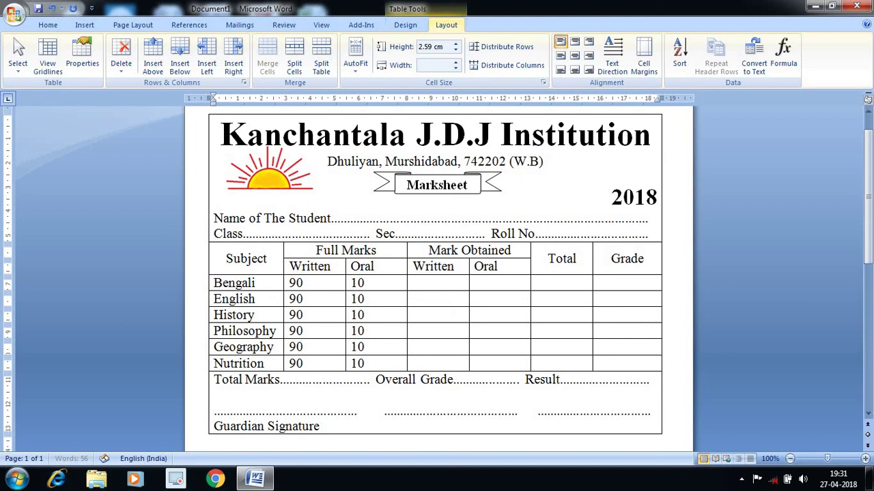
{"action": "type", "text": "                   Te"}
{"action": "type", "text": "ch"}
{"action": "key", "text": "BackSpace"}
{"action": "key", "text": "BackSpace"}
{"action": "type", "text": "acher"}
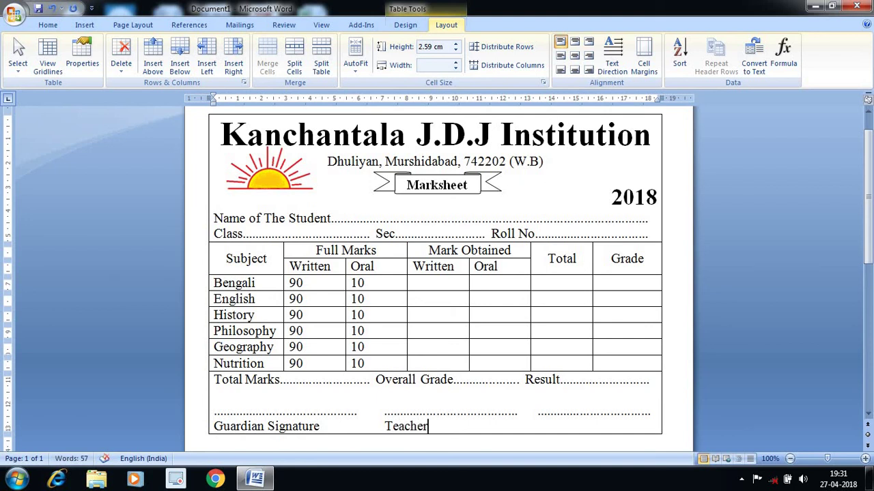
{"action": "type", "text": "-In-"}
{"action": "type", "text": "Ch"}
{"action": "type", "text": "arge"}
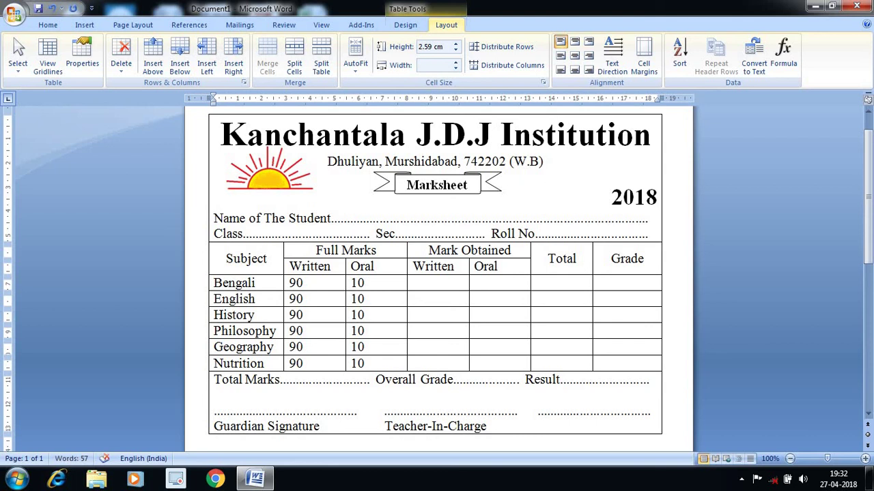
{"action": "type", "text": "          Prici"}
{"action": "key", "text": "BackSpace"}
{"action": "key", "text": "BackSpace"}
{"action": "type", "text": "ncip"}
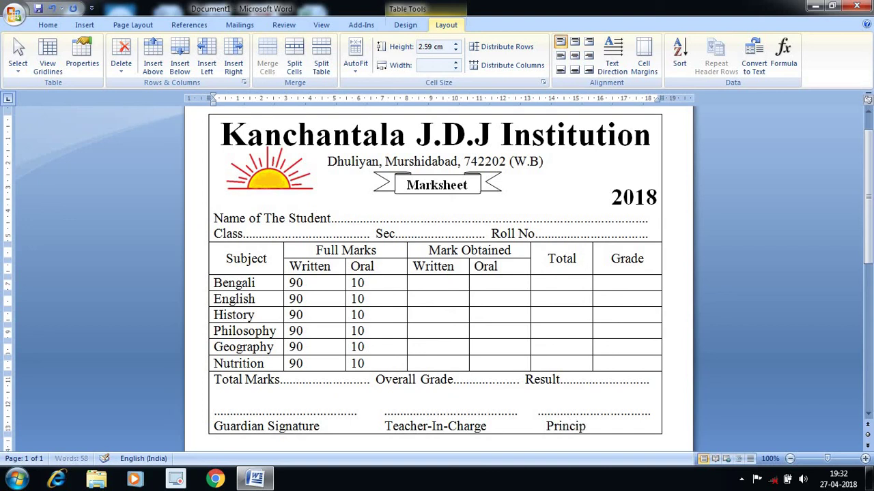
{"action": "type", "text": "al Si"}
{"action": "type", "text": "gn"}
{"action": "key", "text": "BackSpace"}
{"action": "type", "text": "n"}
{"action": "type", "text": "ature"}
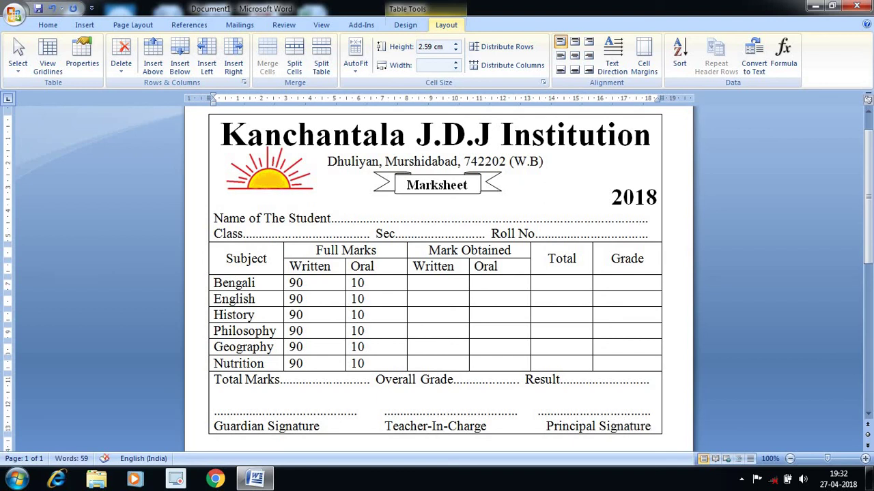